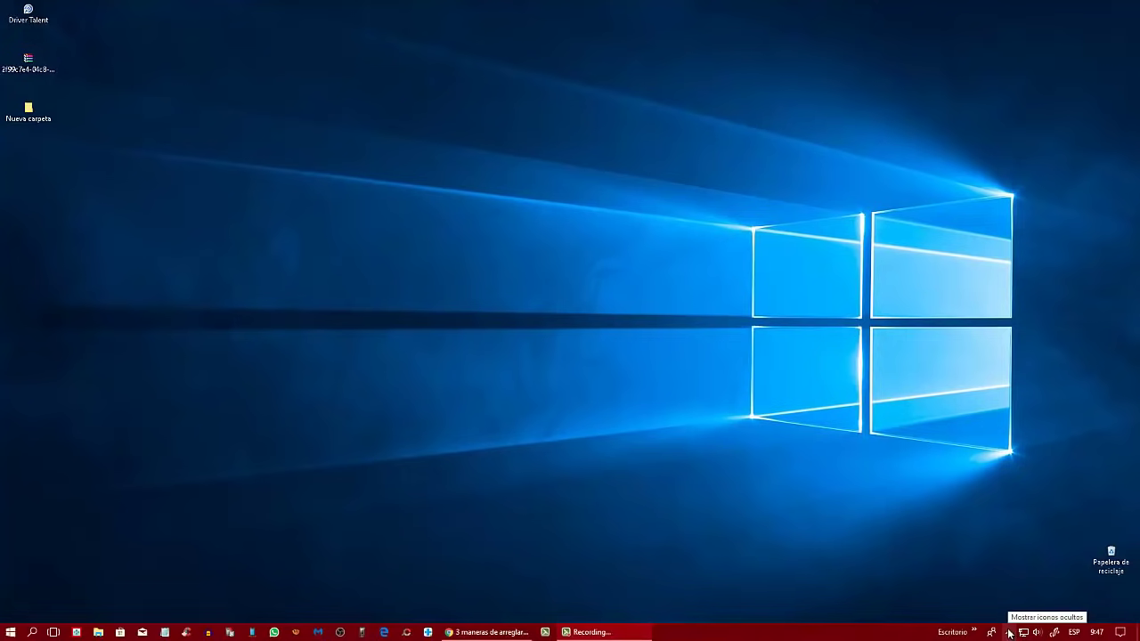
# Open the Realtek HD audio manager from the hidden notification icons, reposition its window, and close it.
pyautogui.click(1009, 631)
pyautogui.doubleClick(997, 611)
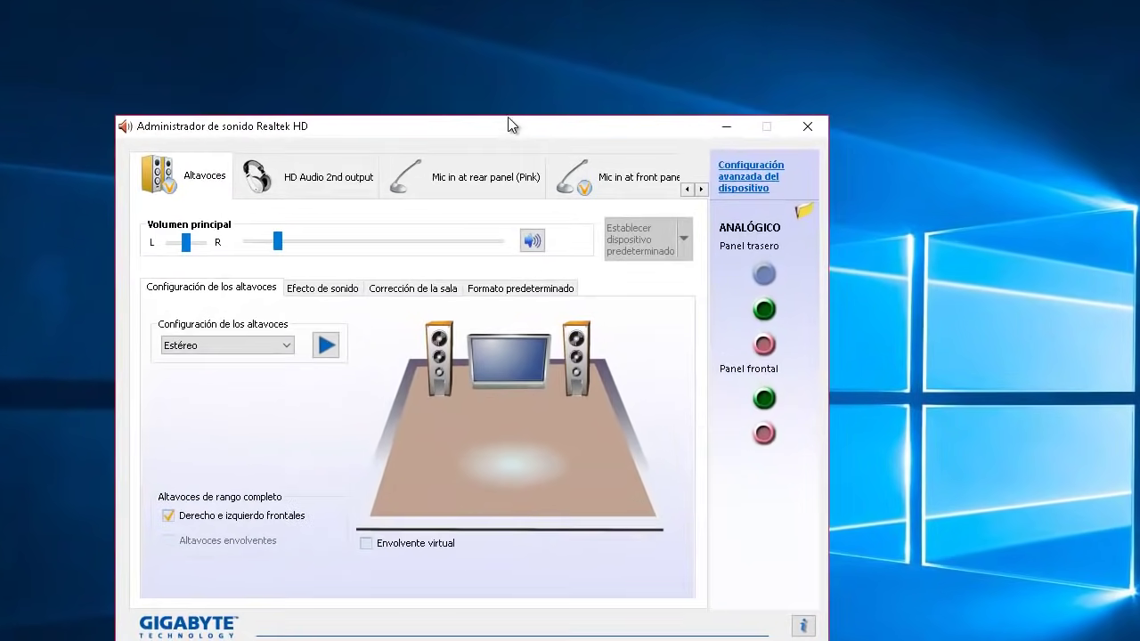
pyautogui.moveTo(594, 138); pyautogui.dragTo(593, 88)
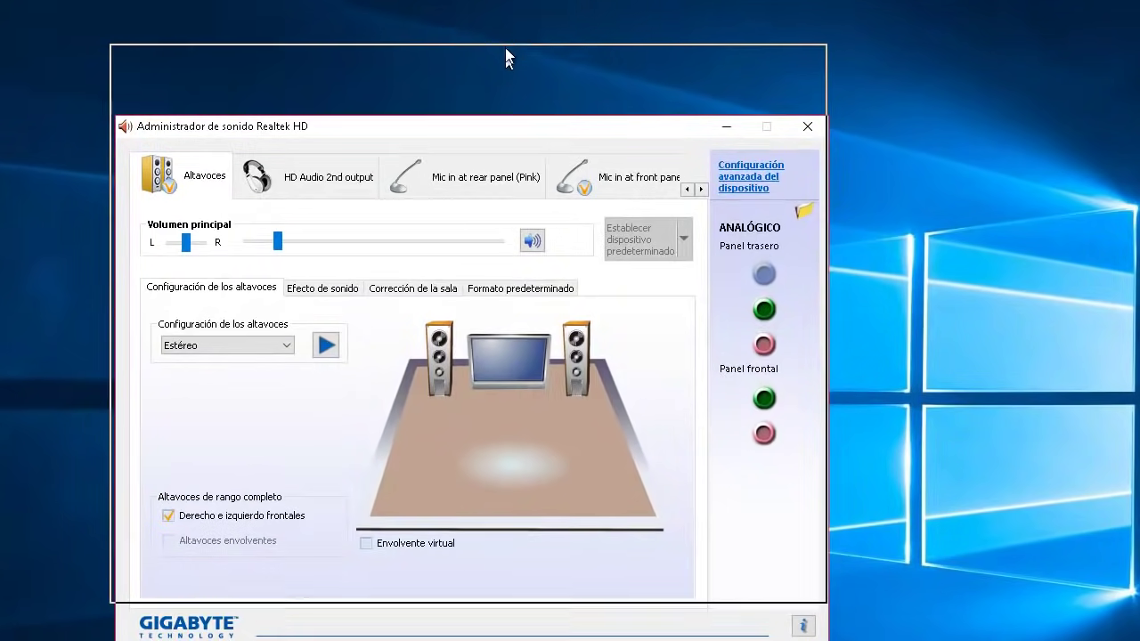
pyautogui.moveTo(505, 59); pyautogui.dragTo(515, 39)
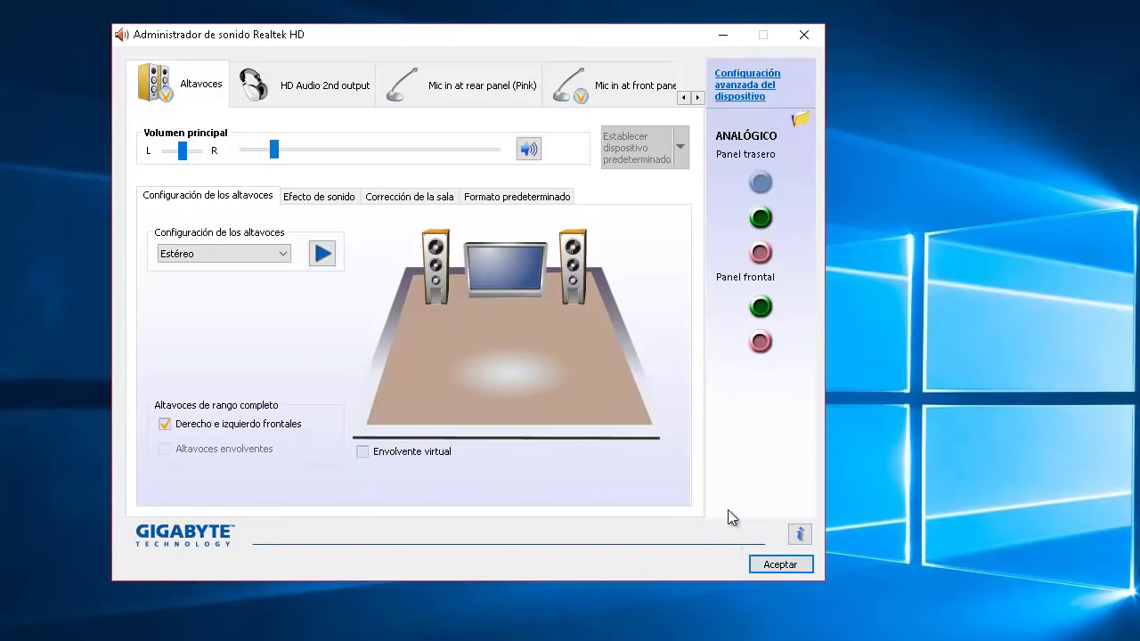
pyautogui.click(804, 35)
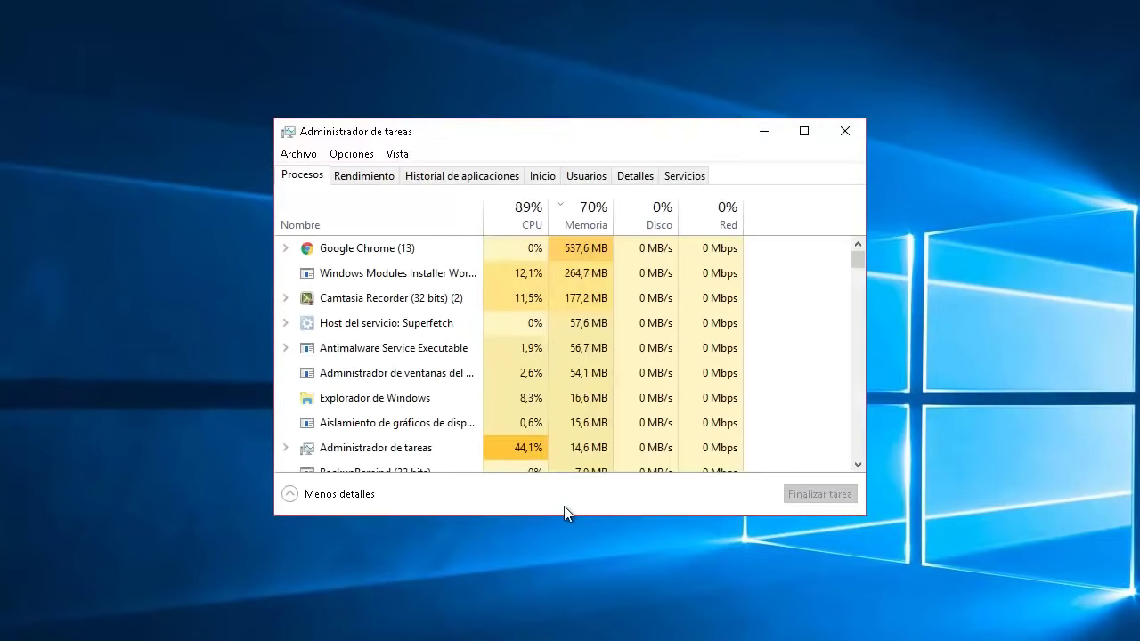
# Enable Realtek HD Audio Manager as a startup program in the Task Manager, then close the Task Manager.
pyautogui.moveTo(600, 130); pyautogui.dragTo(536, 123)
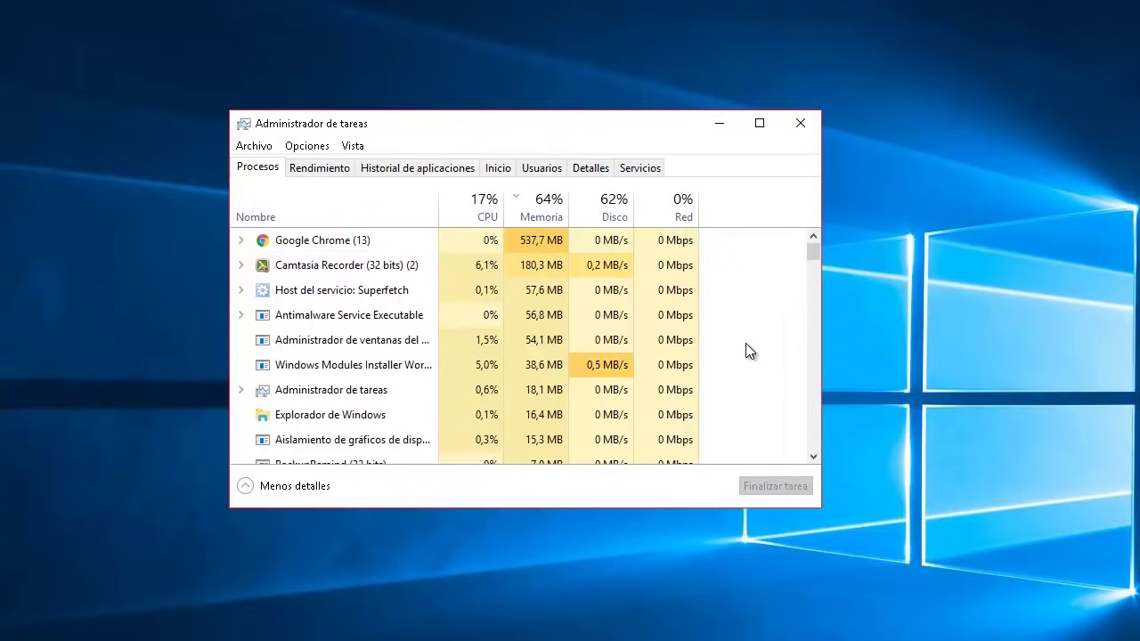
pyautogui.click(498, 168)
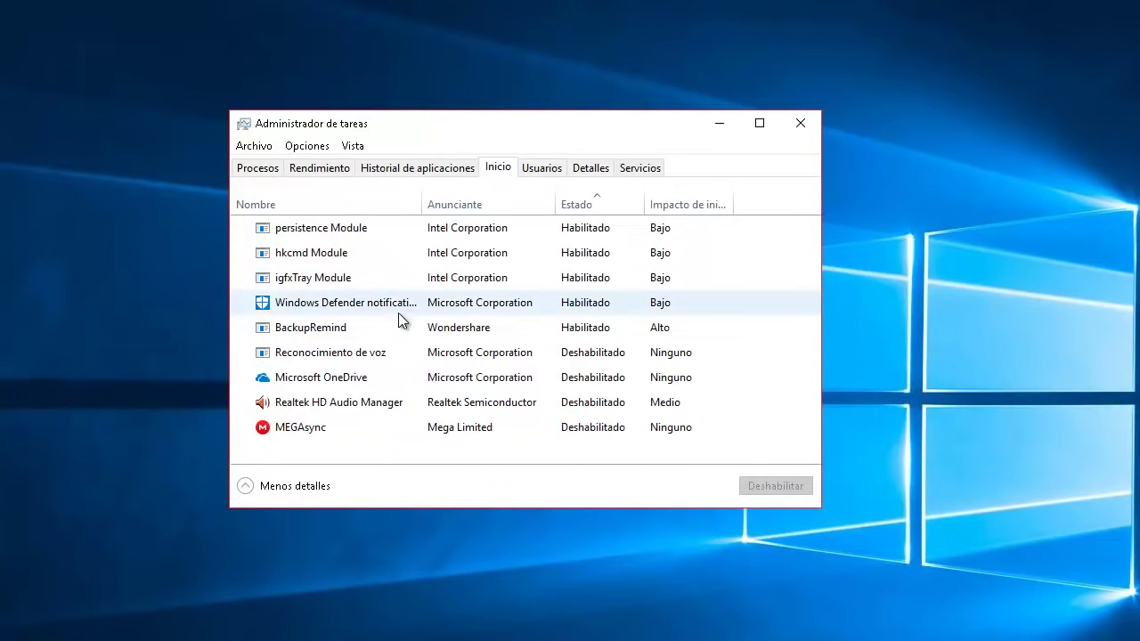
pyautogui.click(365, 406)
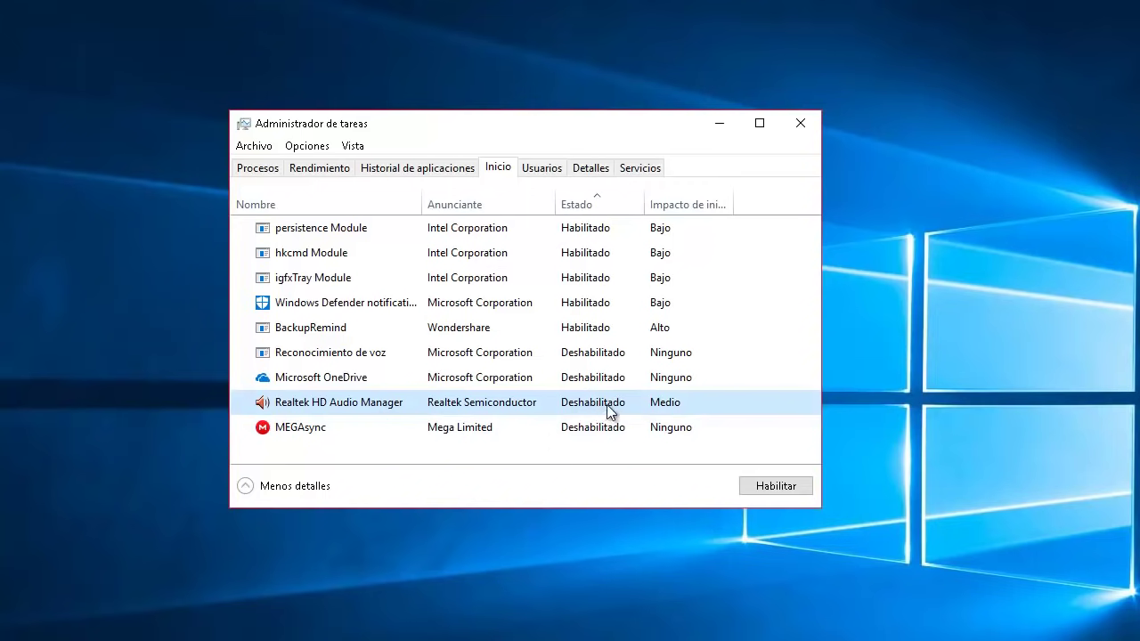
pyautogui.click(779, 492)
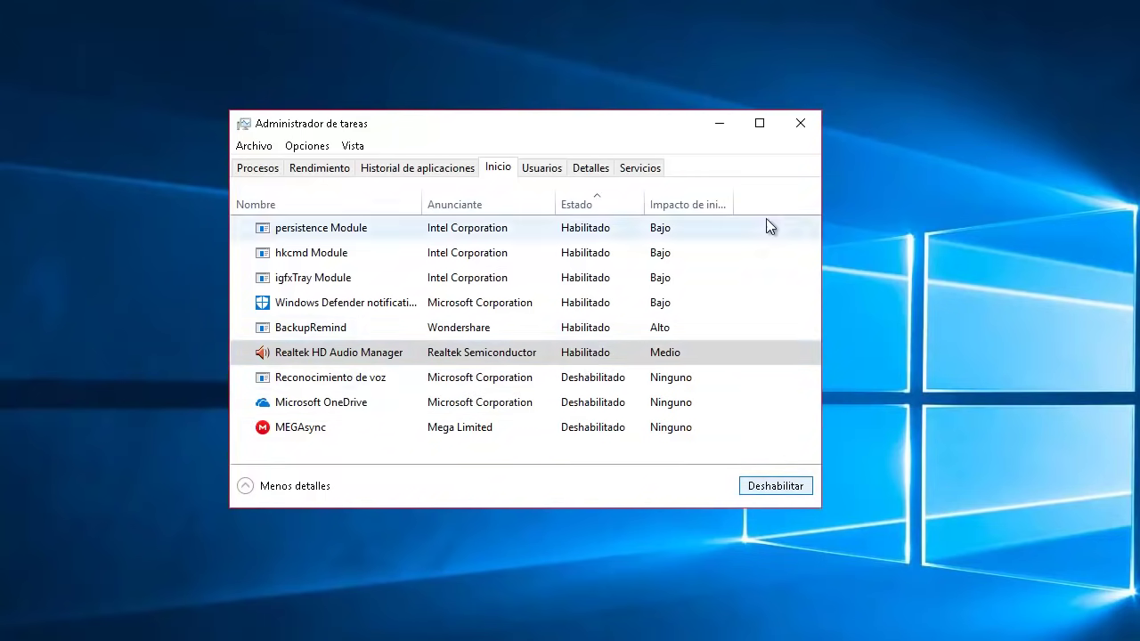
pyautogui.click(808, 121)
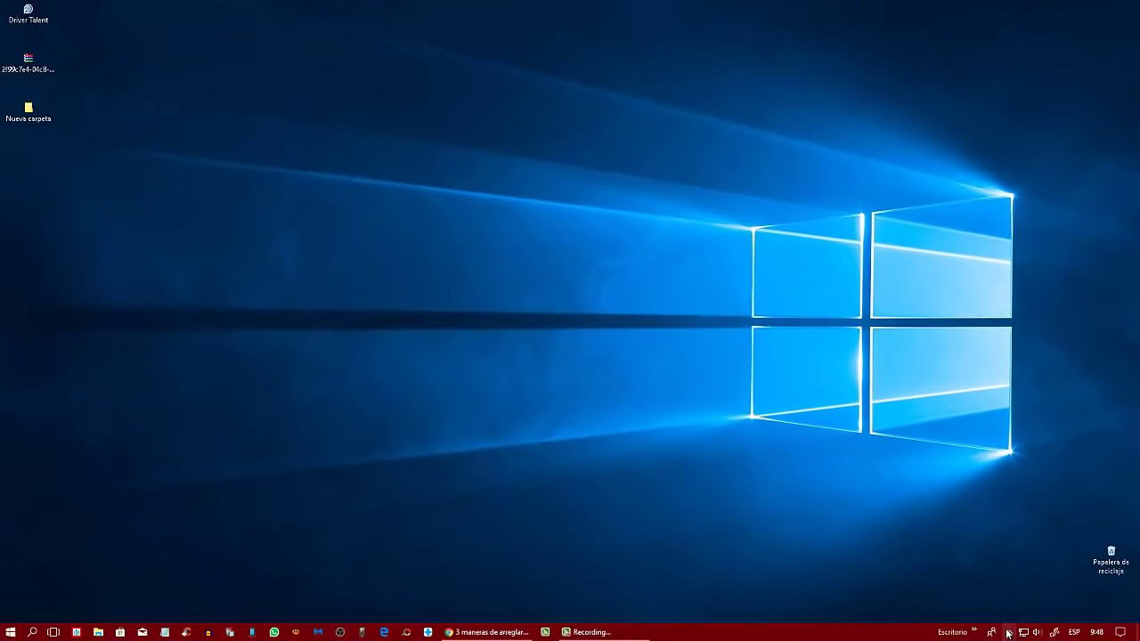
# Bring up the Realtek HD audio manager through its hidden notification icon and move its window upward.
pyautogui.rightClick(1007, 632)
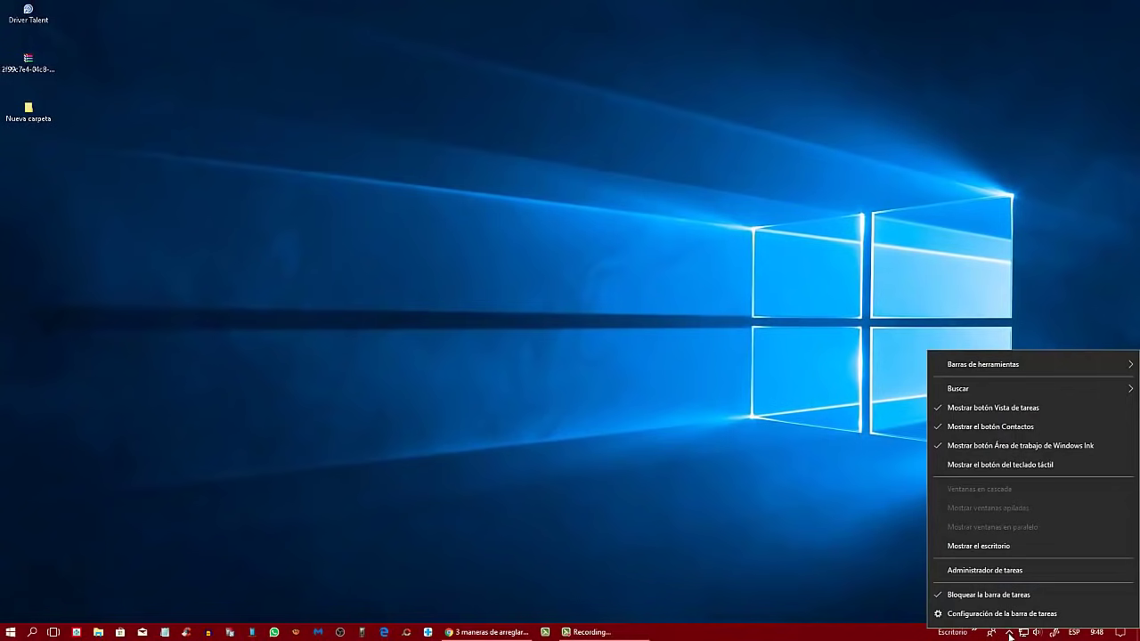
pyautogui.click(1009, 633)
pyautogui.click(1008, 632)
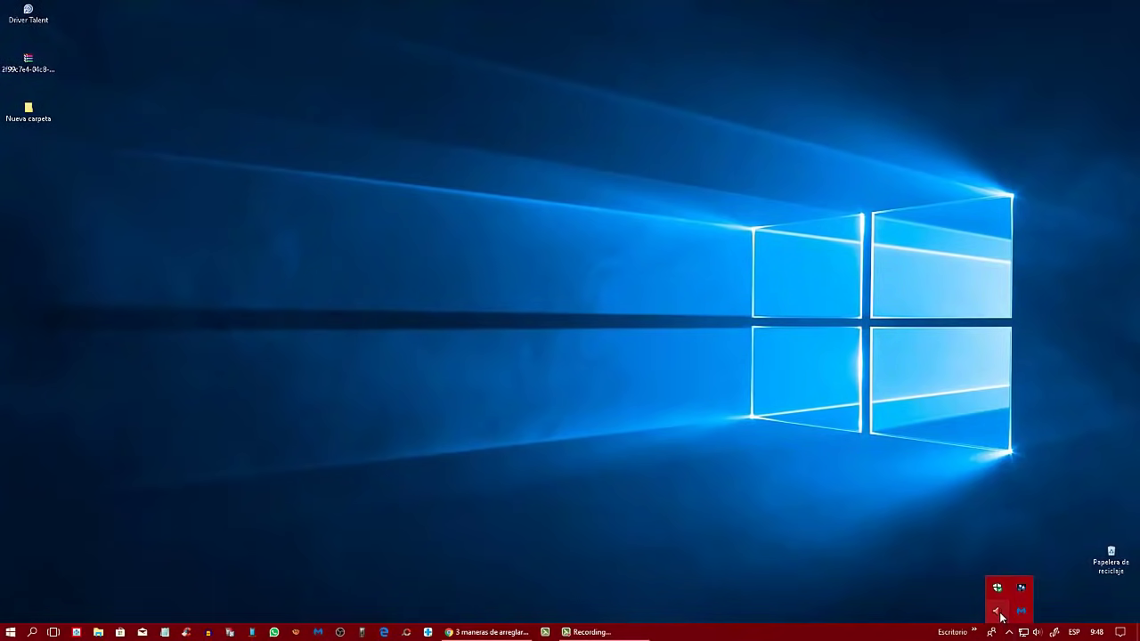
pyautogui.doubleClick(998, 612)
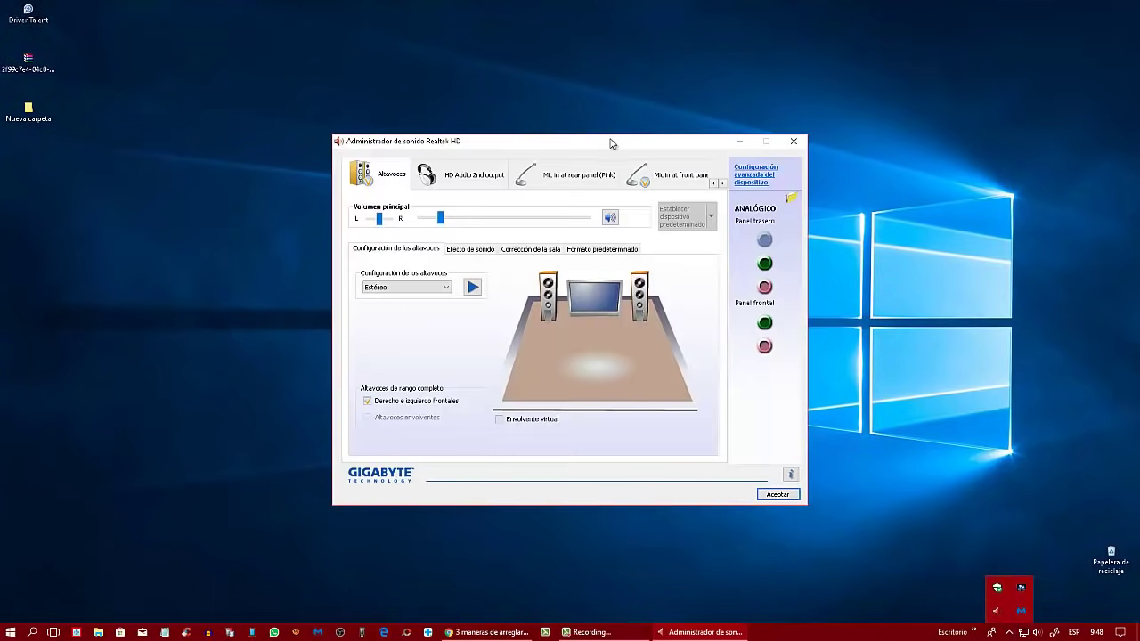
pyautogui.moveTo(611, 143); pyautogui.dragTo(607, 115)
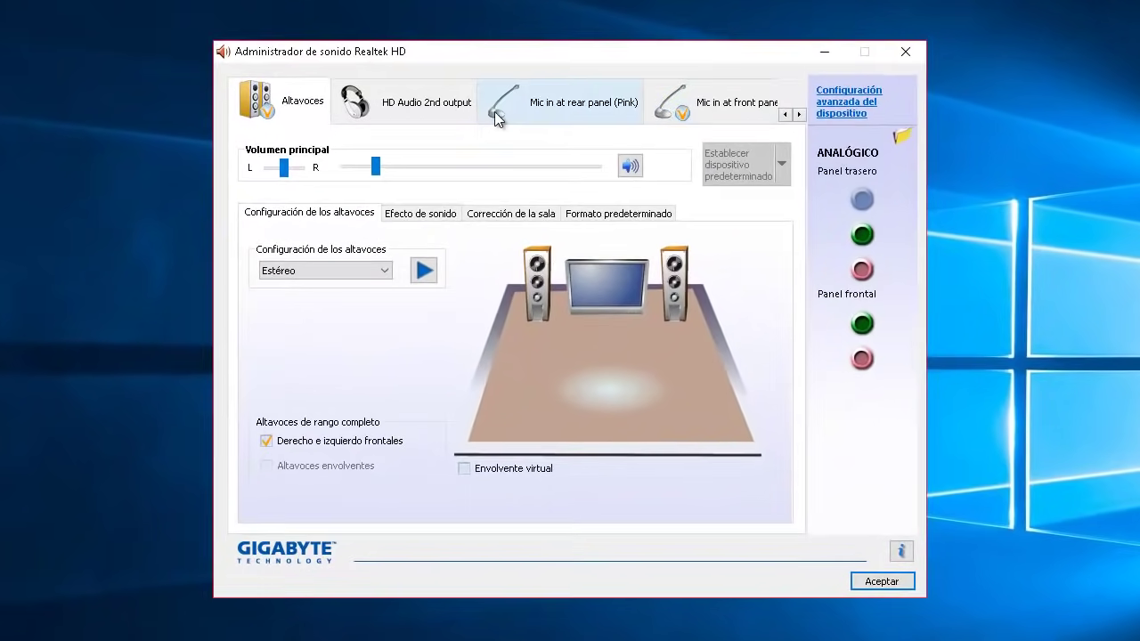
# Review the HD Audio 2nd output, rear panel microphone and front panel microphone settings, and close the audio manager.
pyautogui.click(450, 121)
pyautogui.click(561, 123)
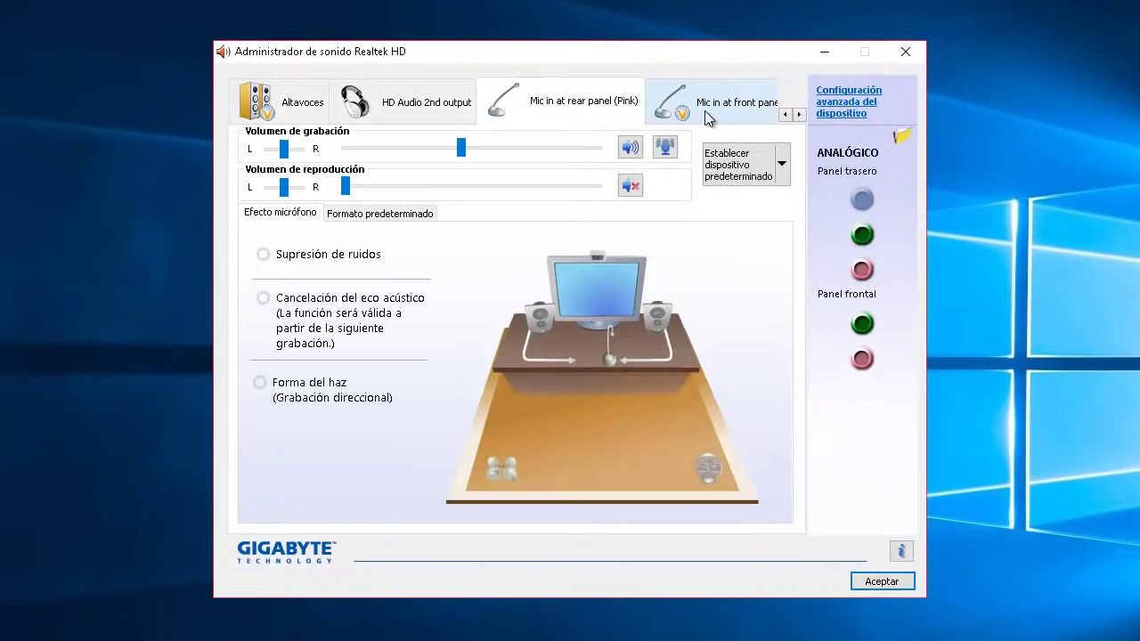
pyautogui.click(705, 110)
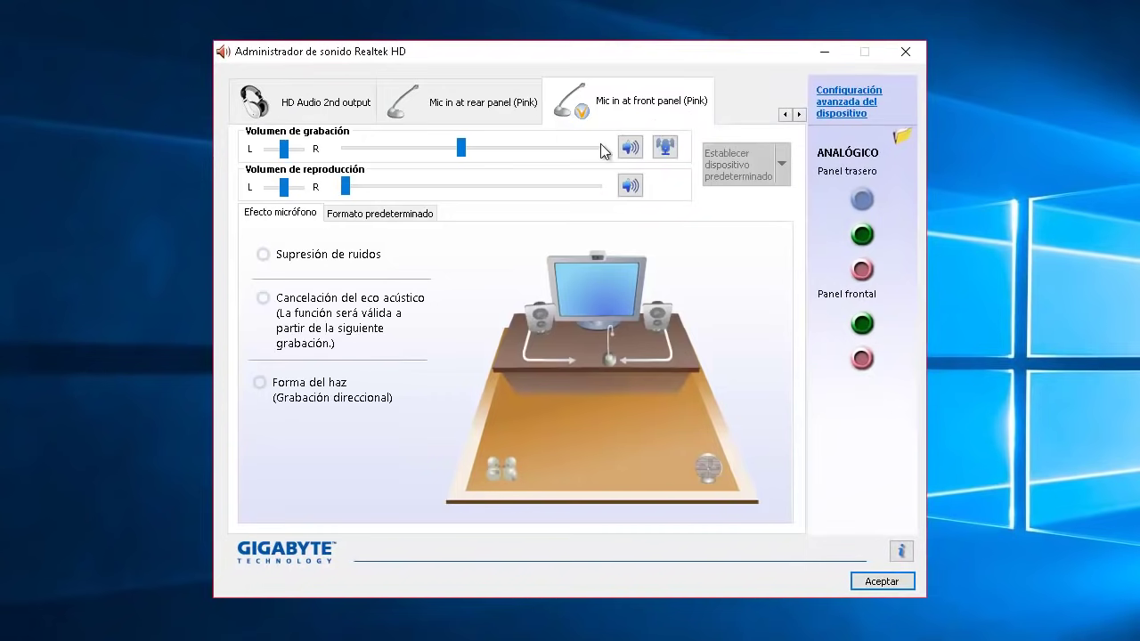
pyautogui.click(912, 53)
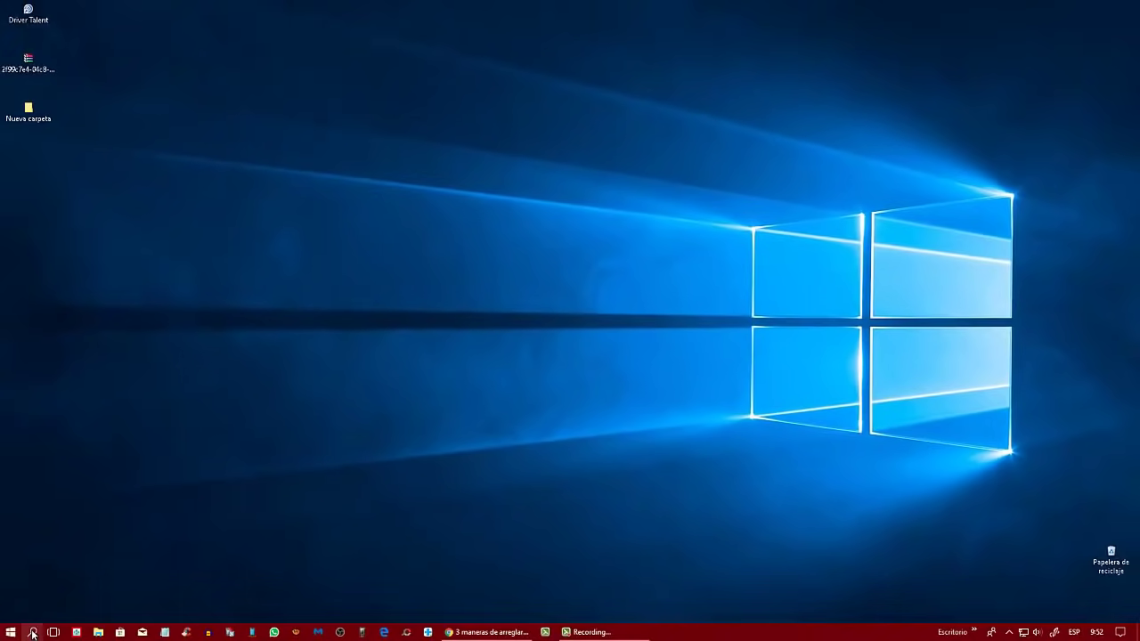
# Search Windows for "panel" and open the Control Panel.
pyautogui.click(32, 632)
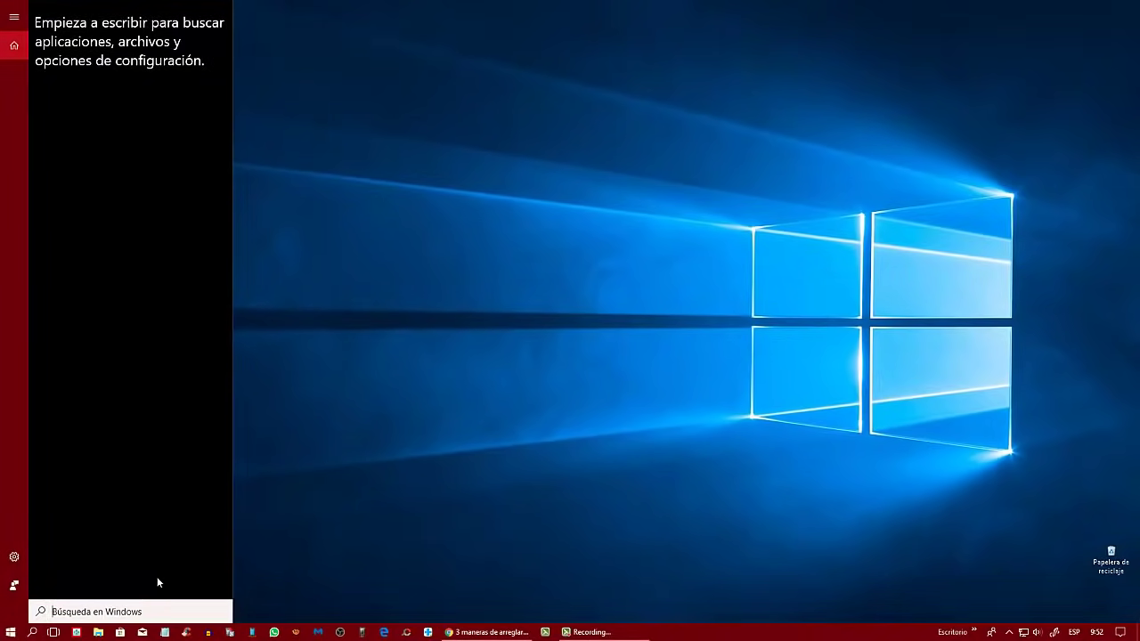
pyautogui.write('panel')
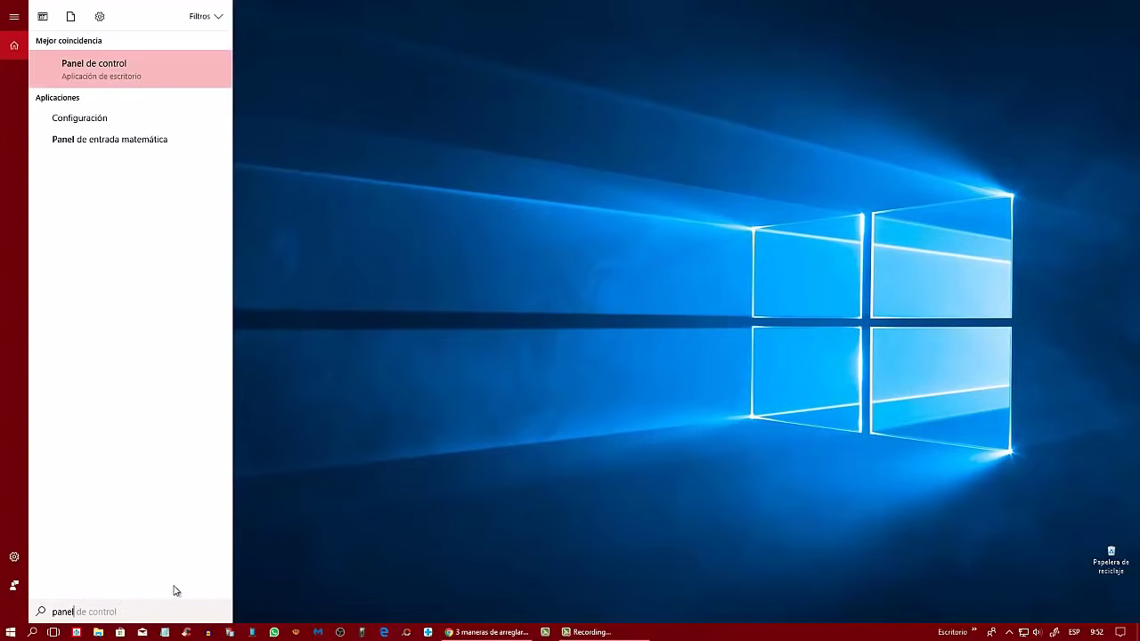
pyautogui.click(109, 75)
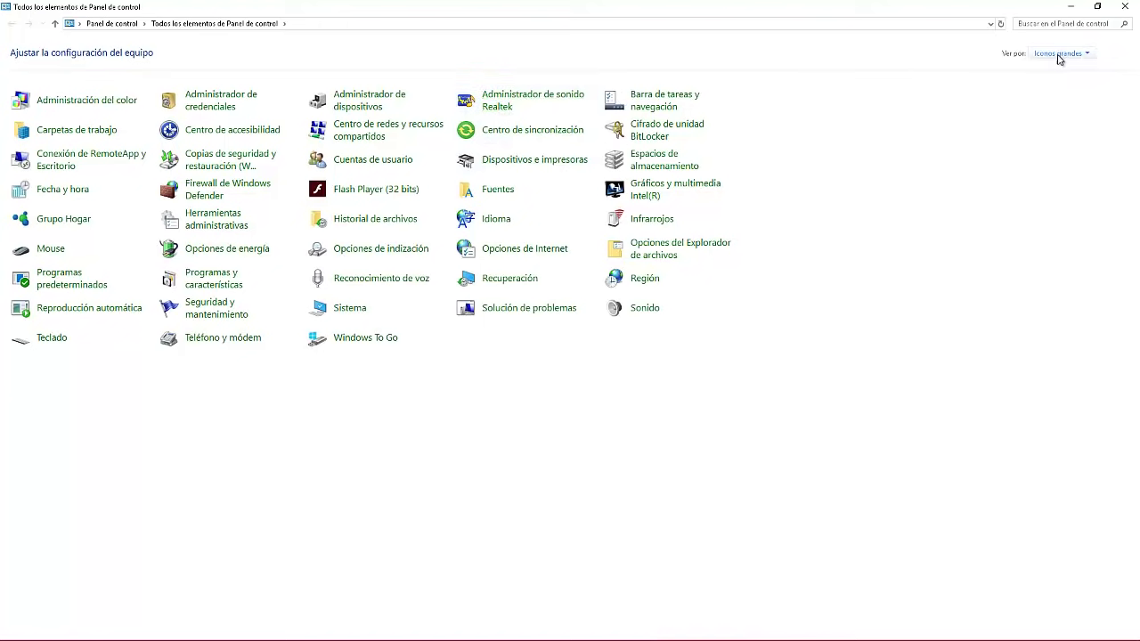
# Switch the Control Panel items to small icons and back to large icons.
pyautogui.click(1086, 55)
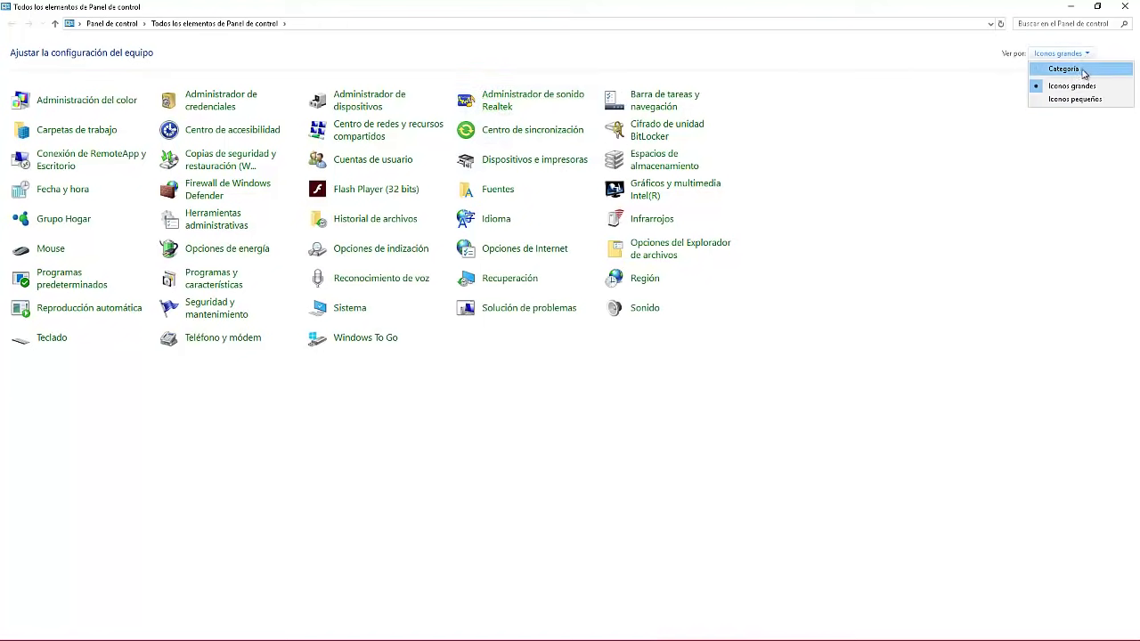
pyautogui.click(1078, 100)
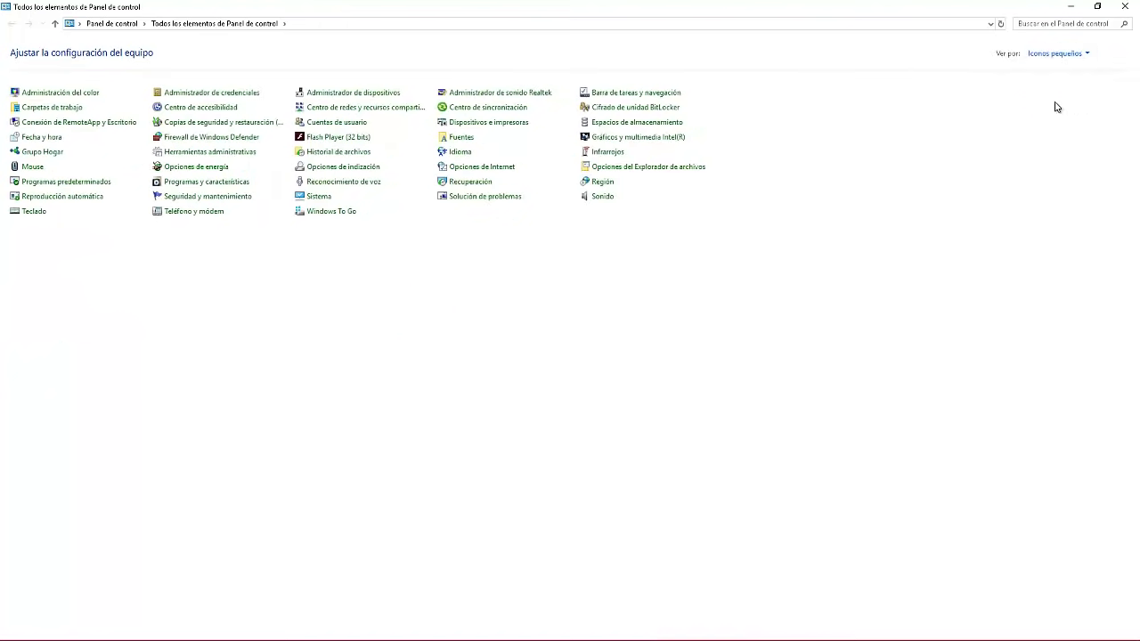
pyautogui.click(1088, 56)
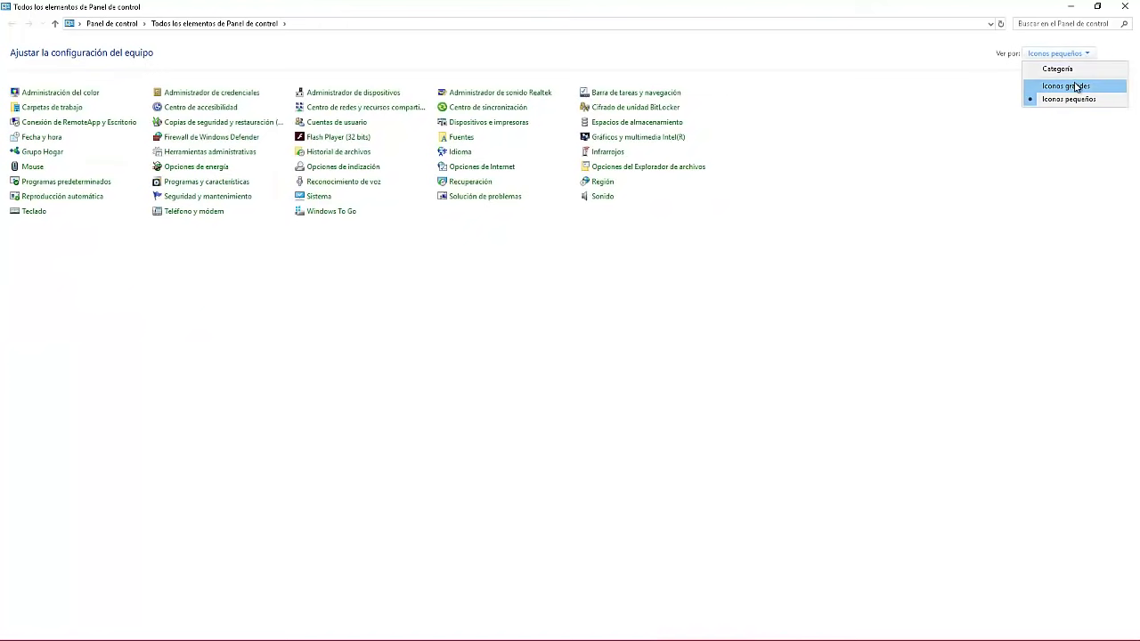
pyautogui.click(1076, 86)
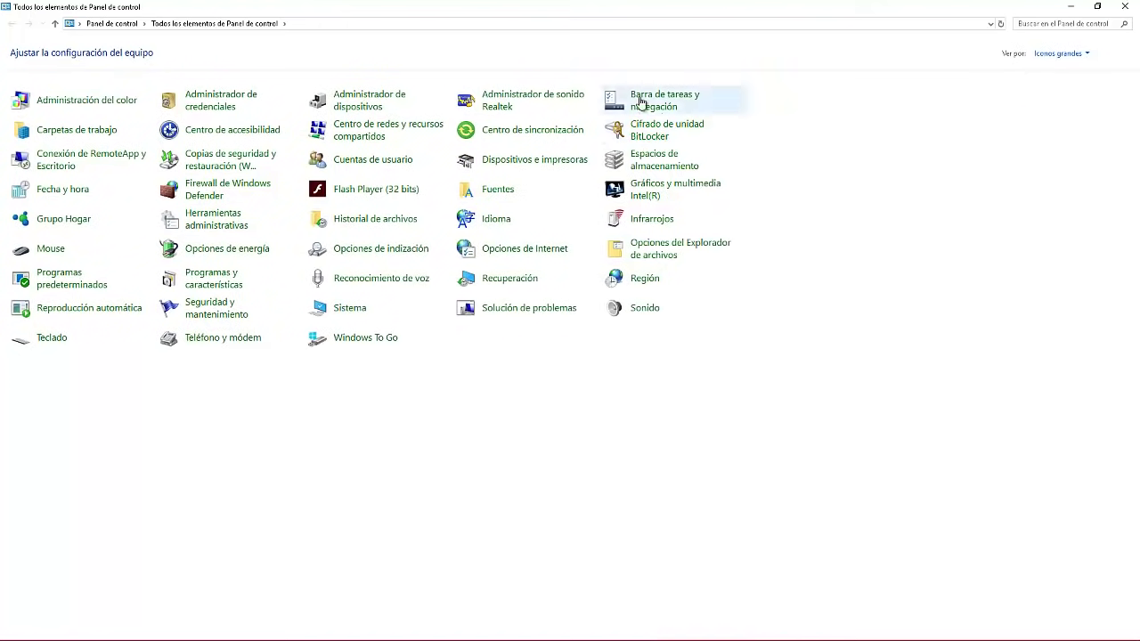
# Open the Realtek audio manager from the Control Panel, check the notification-area icon option in its information dialog, and accept both windows.
pyautogui.rightClick(498, 105)
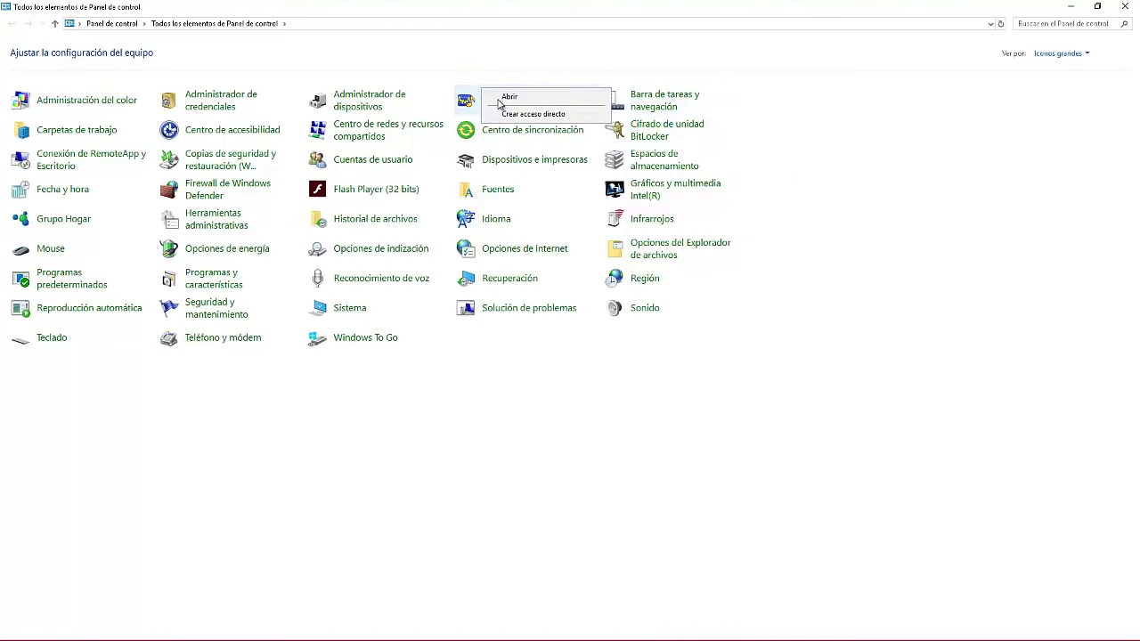
pyautogui.click(513, 97)
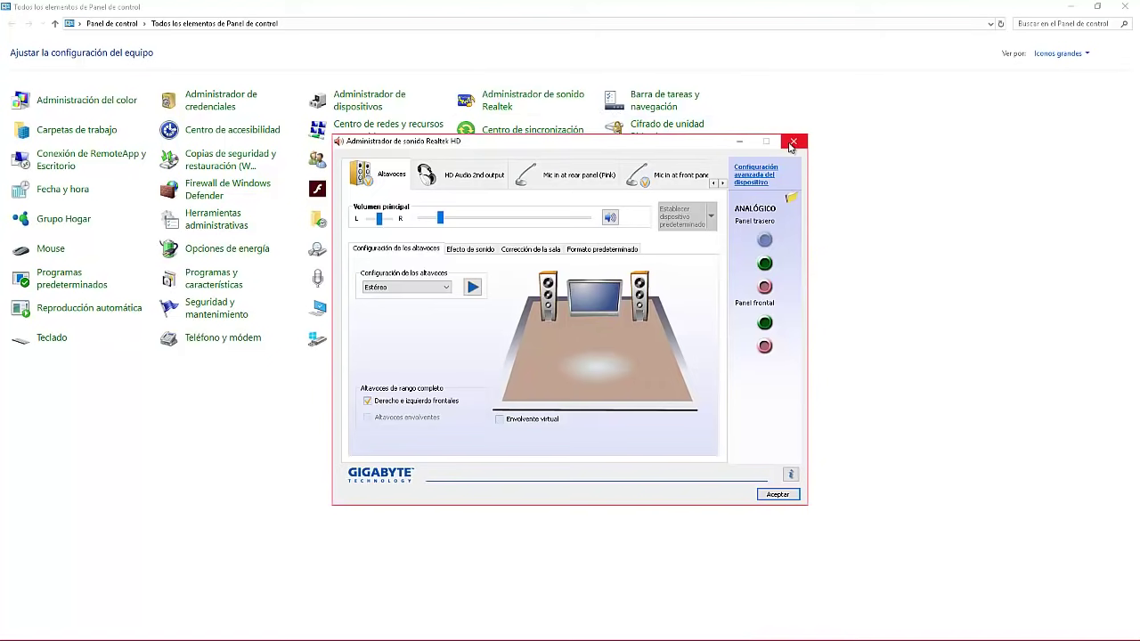
pyautogui.click(790, 475)
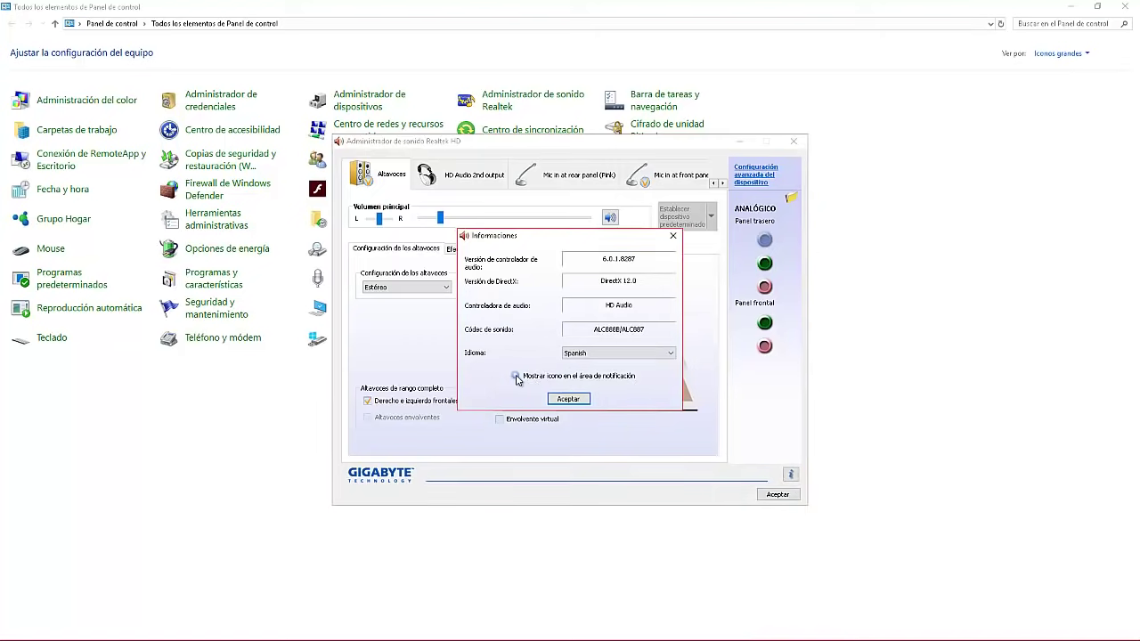
pyautogui.click(568, 399)
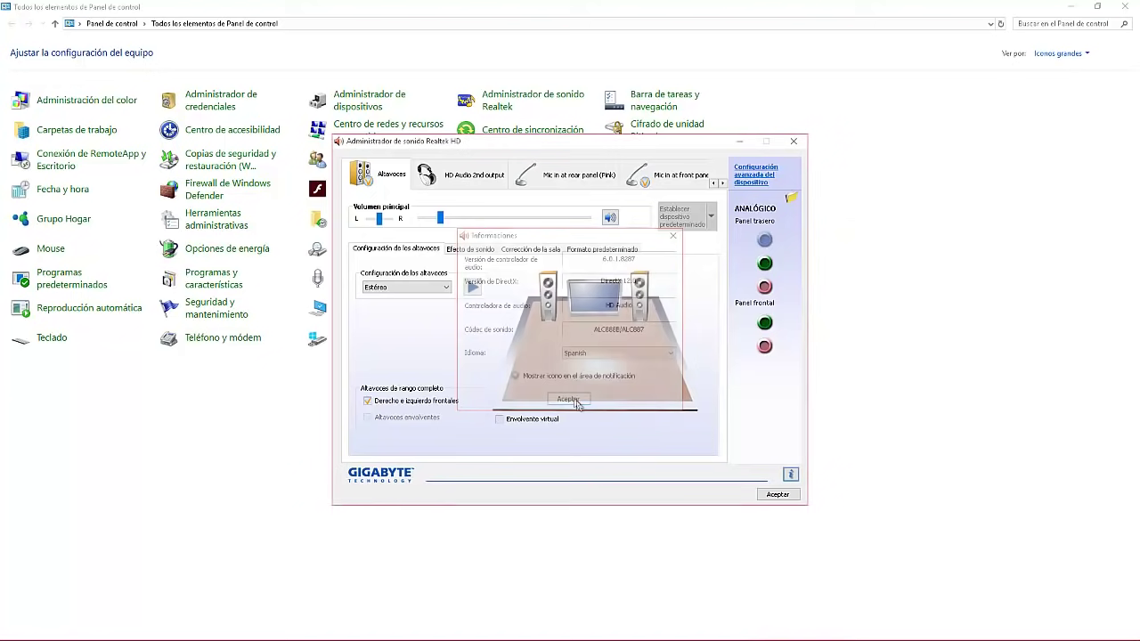
pyautogui.click(778, 495)
# Reopen the Realtek audio manager from the hidden notification icons to check that it launches.
pyautogui.moveTo(961, 635)
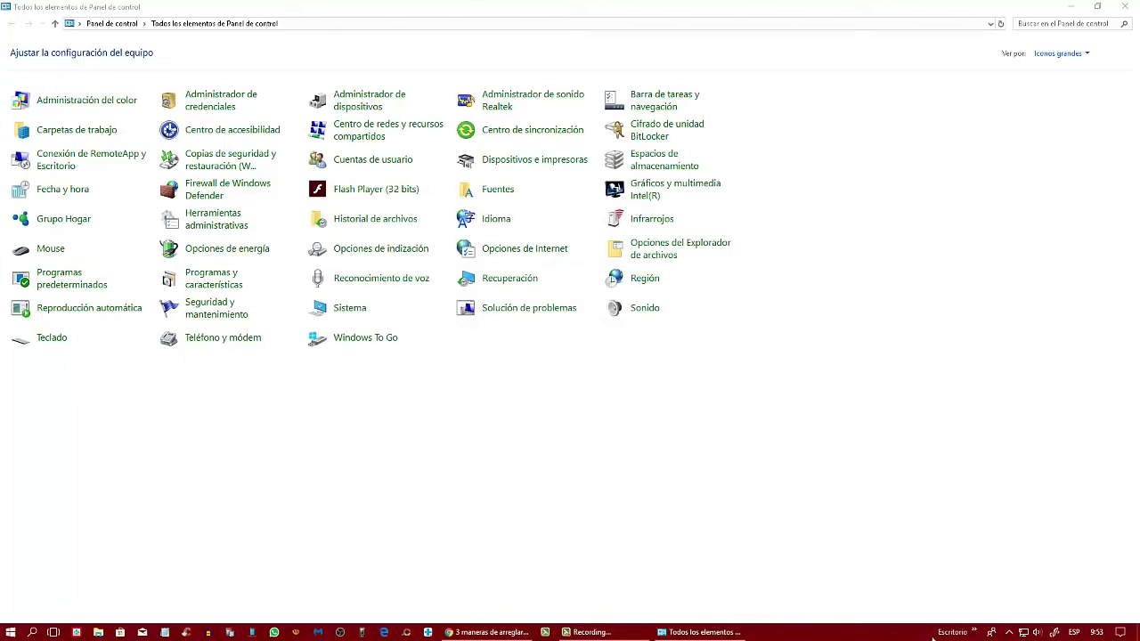
pyautogui.click(1008, 632)
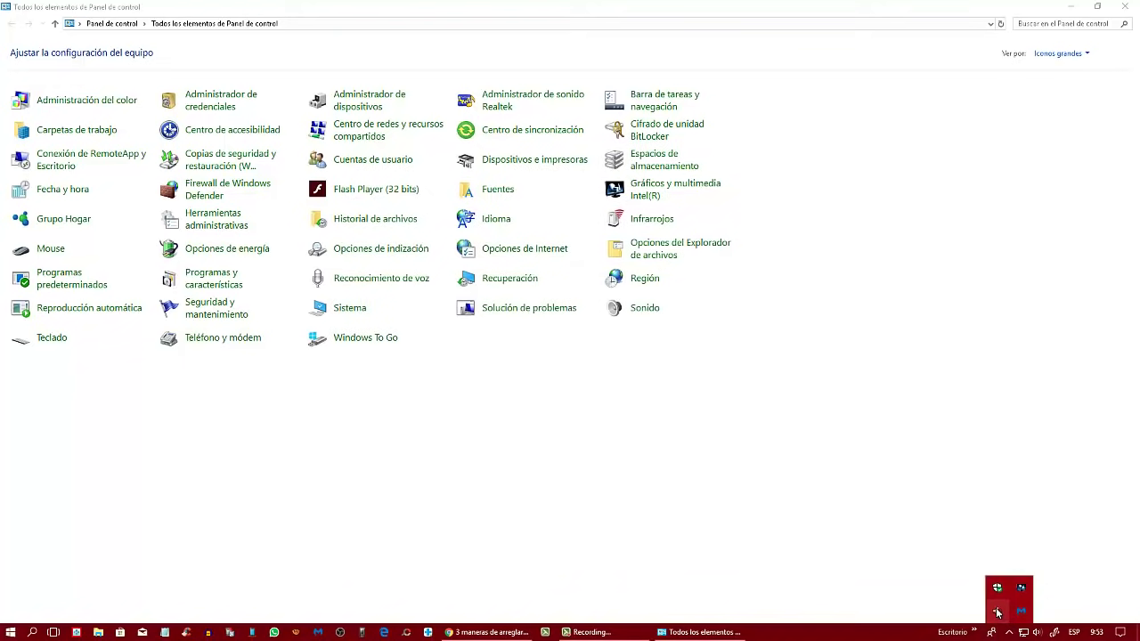
pyautogui.doubleClick(1133, 631)
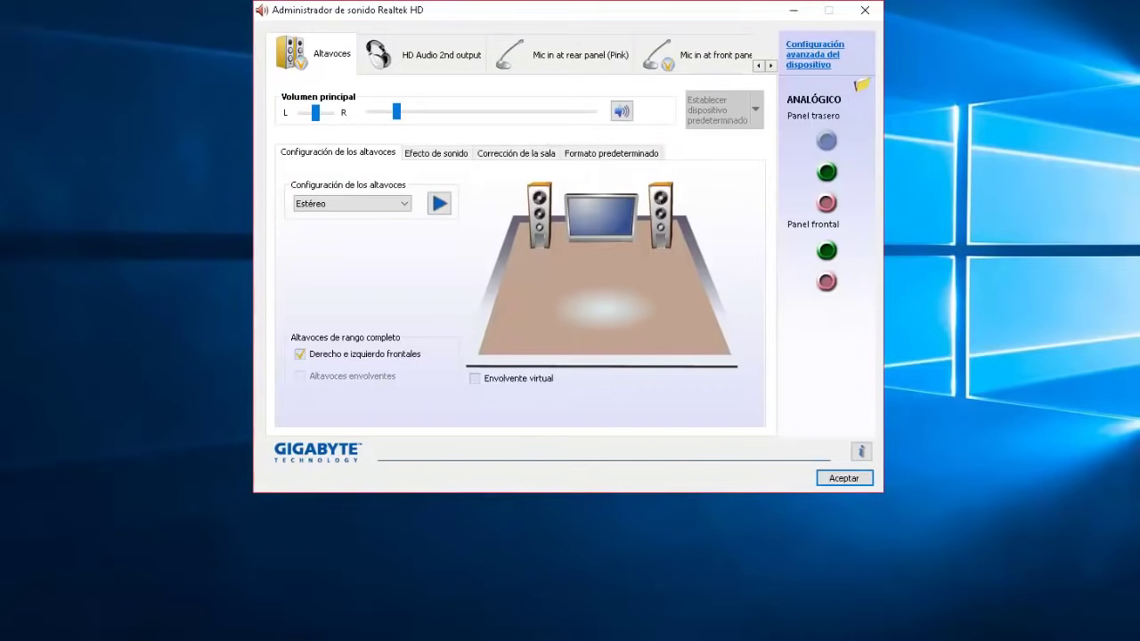
pyautogui.moveTo(585, 19); pyautogui.dragTo(590, 0)
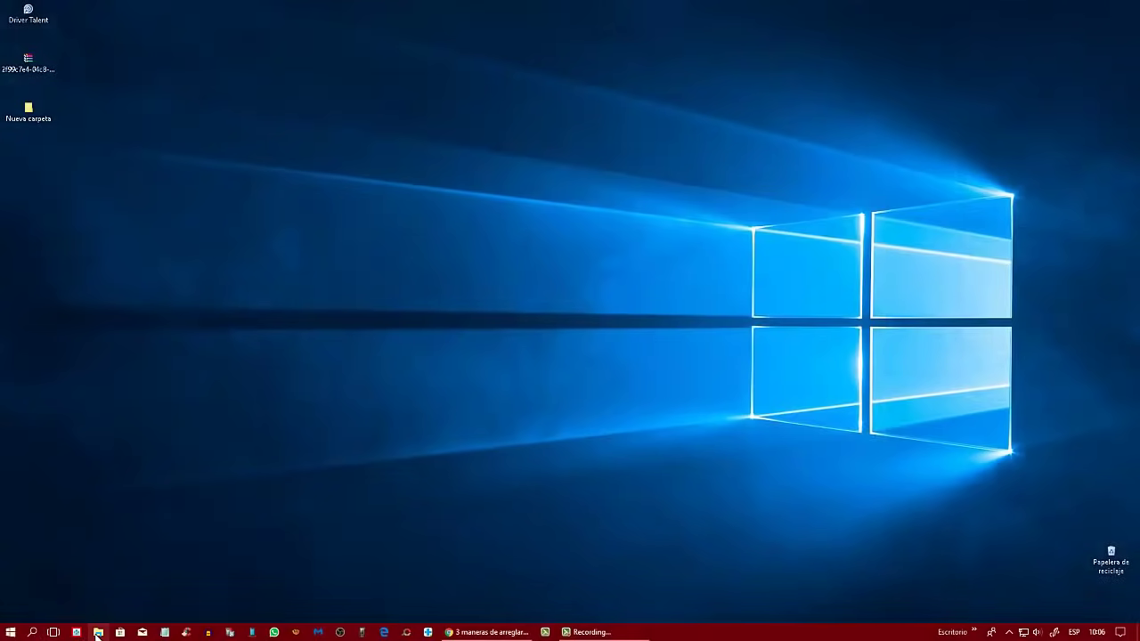
# Open a maximized File Explorer window at the Windows 10 (C:) drive and enlarge its folder icons.
pyautogui.click(98, 632)
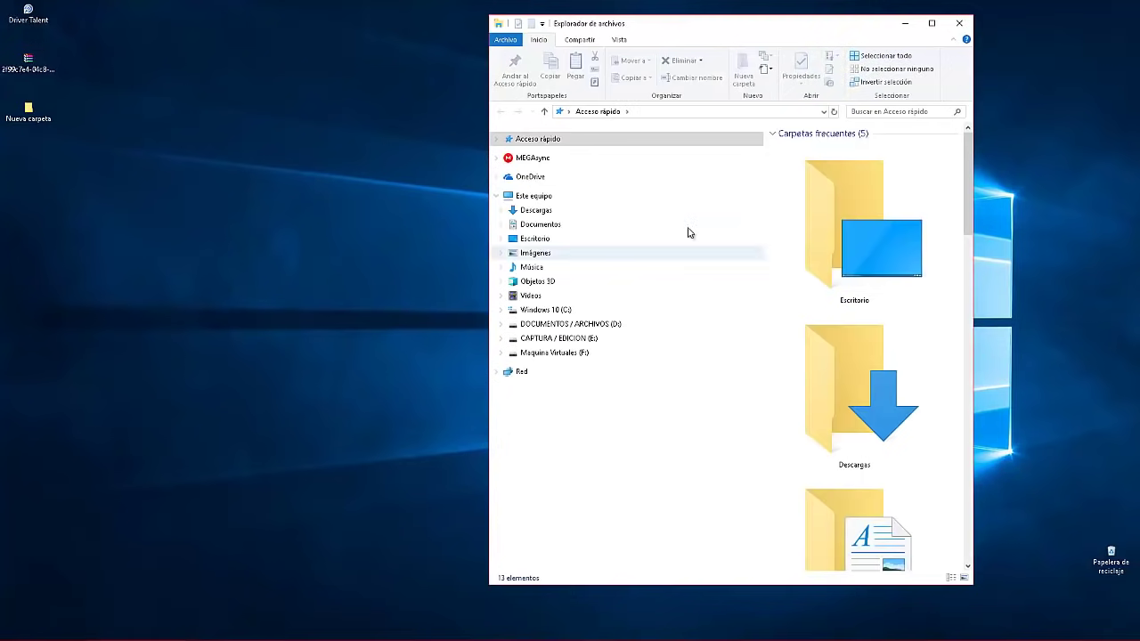
pyautogui.click(932, 25)
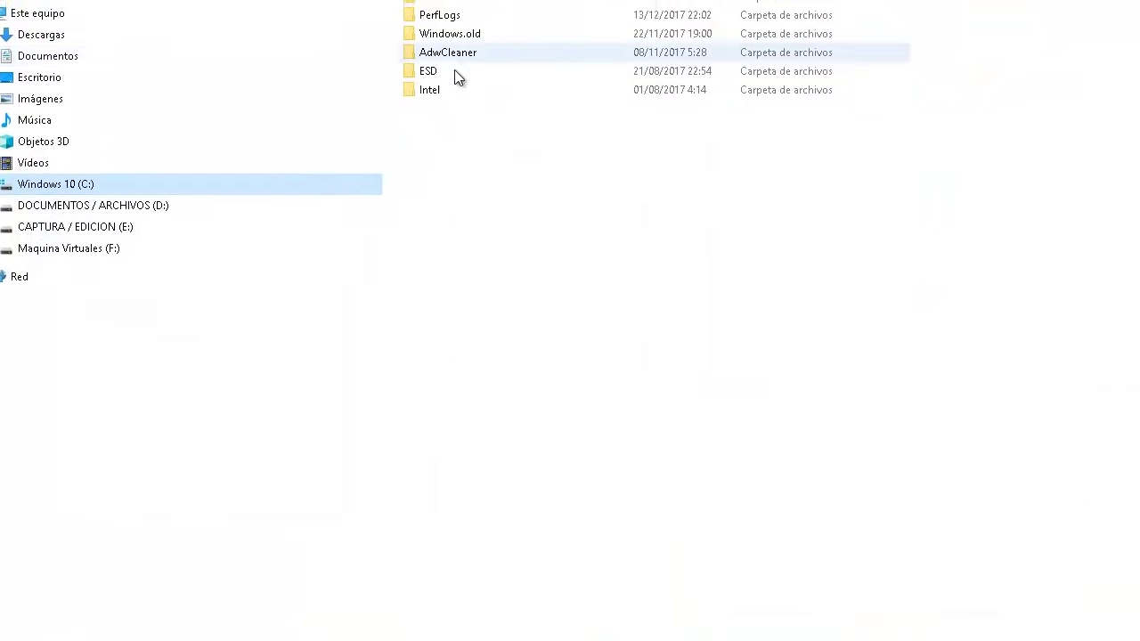
pyautogui.keyDown('ctrl'); pyautogui.scroll(4, 871, 437); pyautogui.keyUp('ctrl')
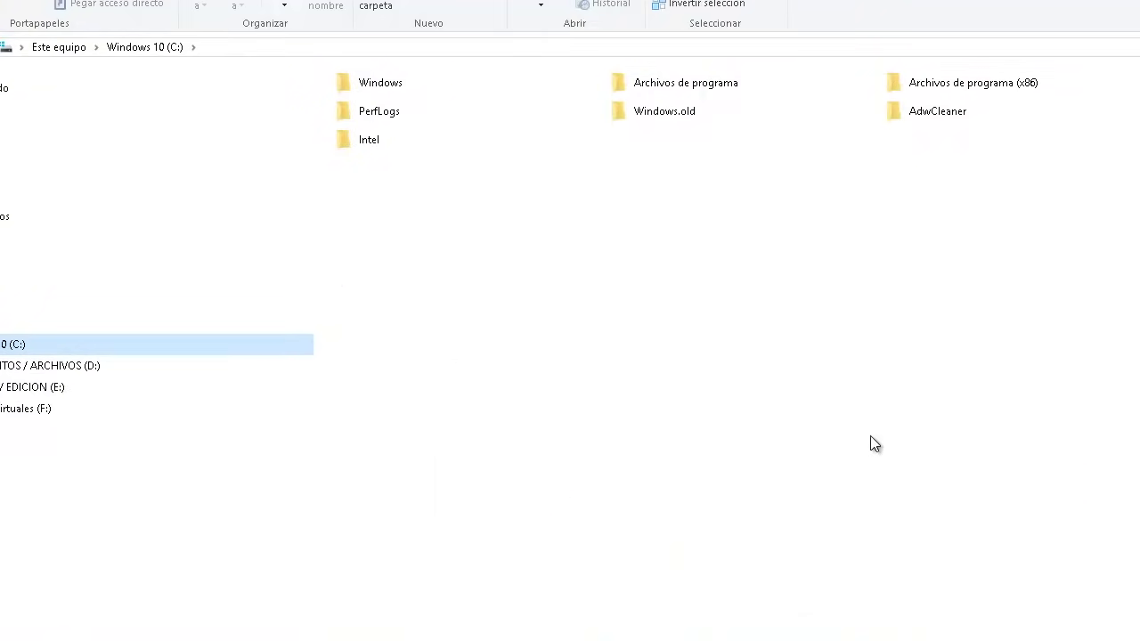
pyautogui.keyDown('ctrl'); pyautogui.scroll(2, 874, 443); pyautogui.keyUp('ctrl')
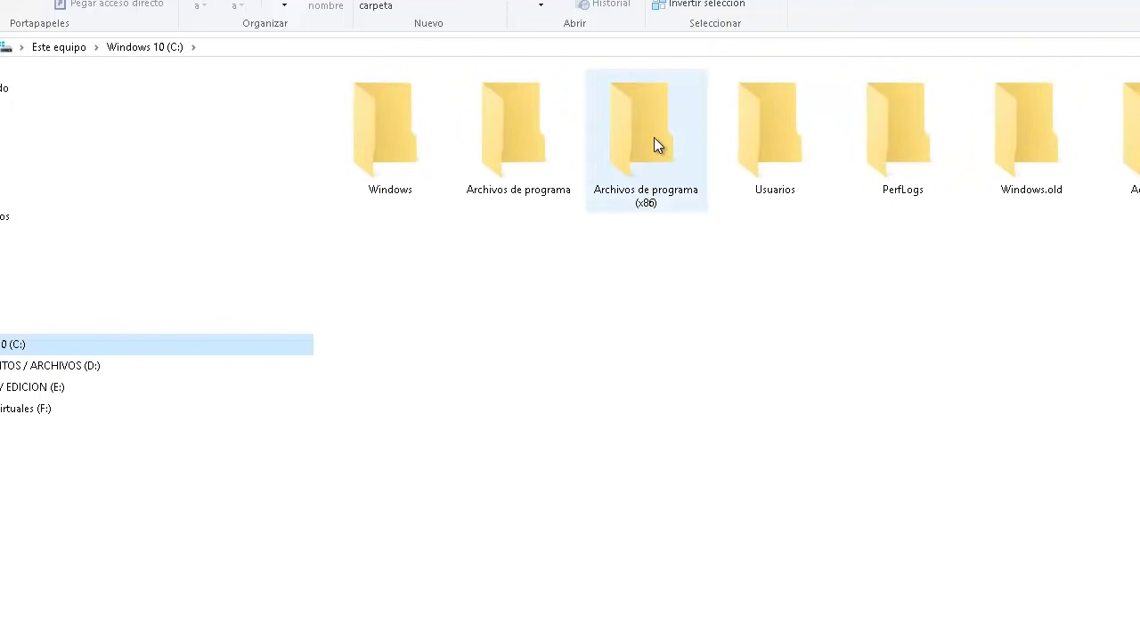
# Browse from the C: drive to the folder Archivos de programa > Realtek > Audio > HDA, enlarging the folder icons.
pyautogui.doubleClick(526, 147)
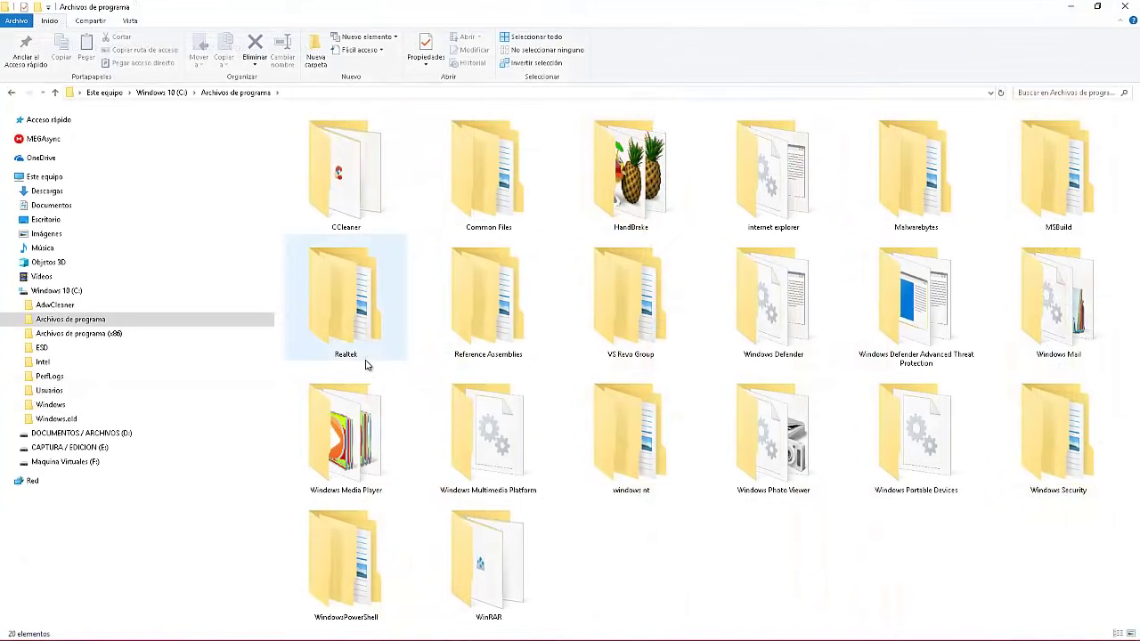
pyautogui.rightClick(335, 299)
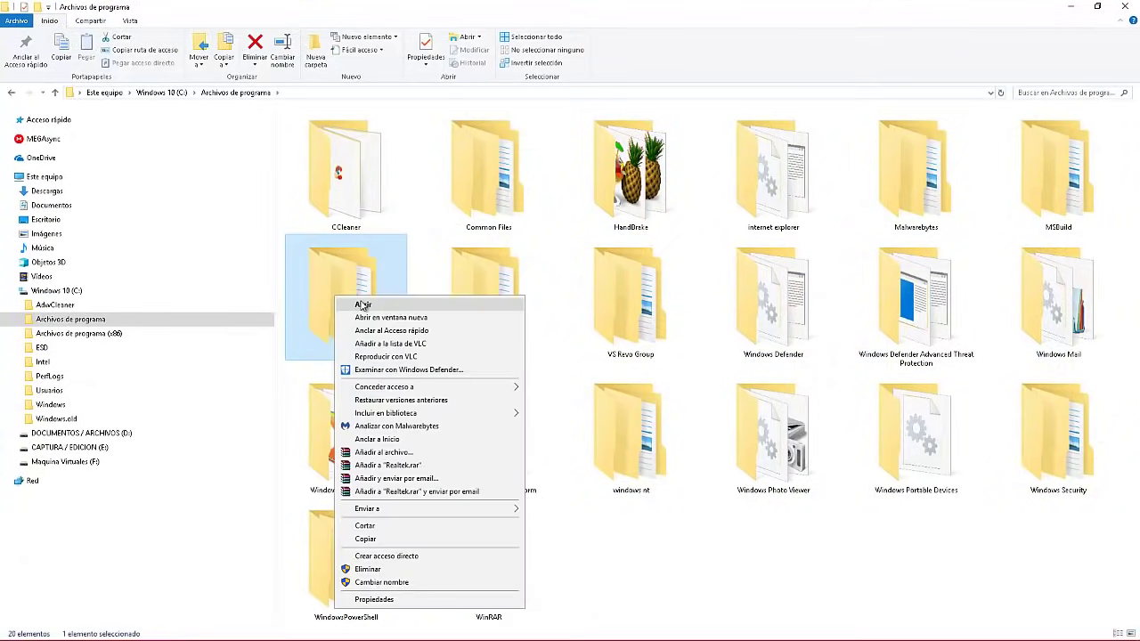
pyautogui.click(364, 305)
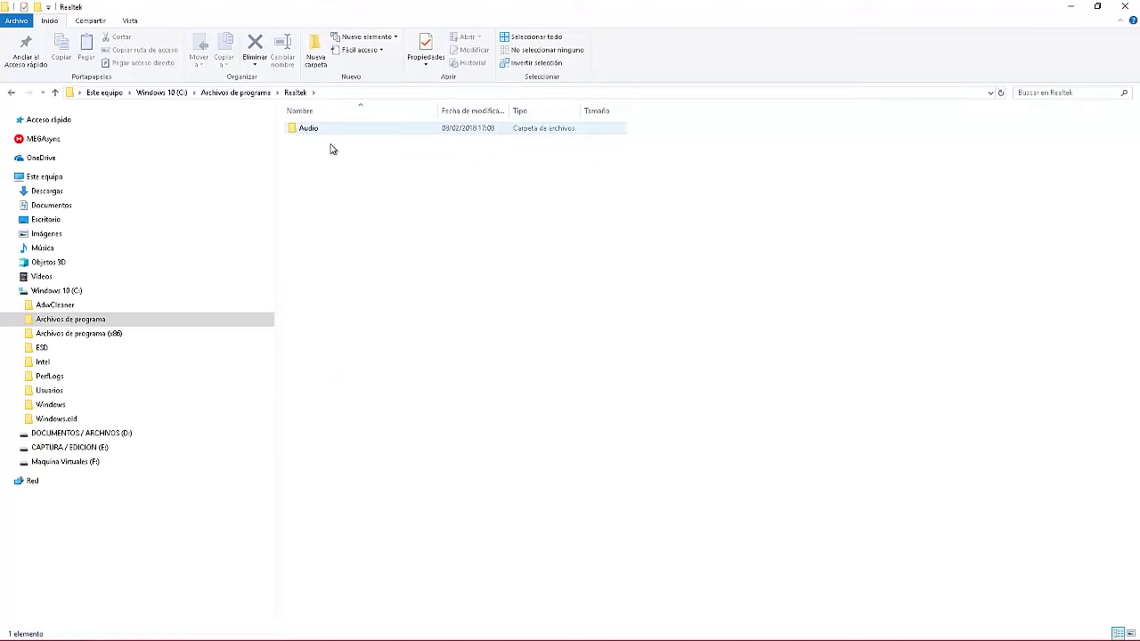
pyautogui.keyDown('ctrl'); pyautogui.scroll(5, 335, 153); pyautogui.keyUp('ctrl')
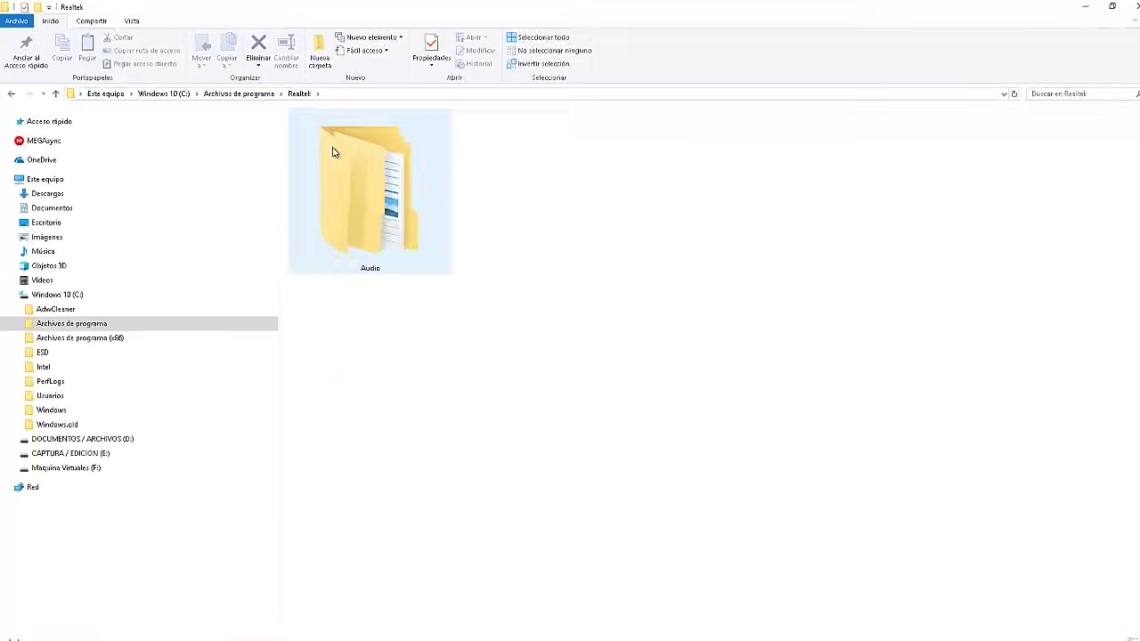
pyautogui.rightClick(380, 194)
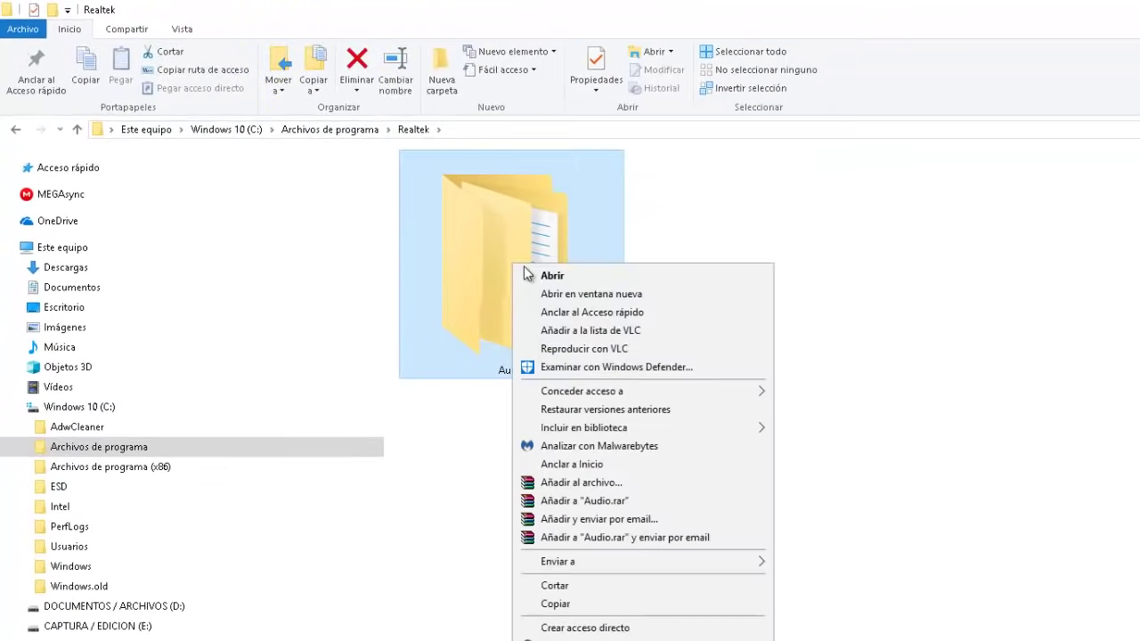
pyautogui.click(543, 275)
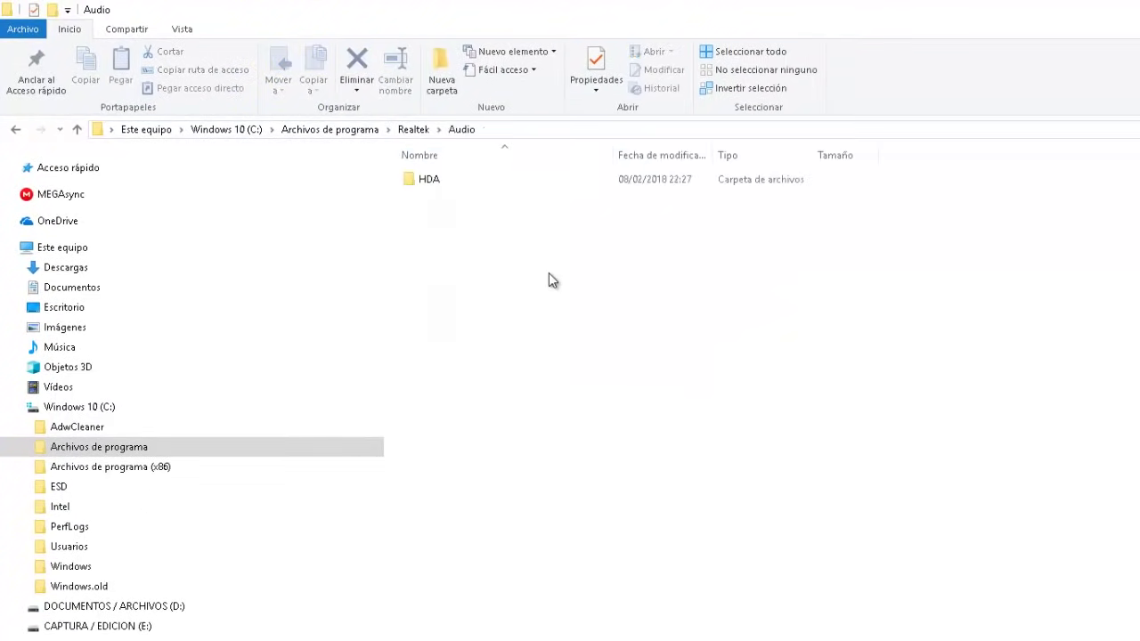
pyautogui.keyDown('ctrl'); pyautogui.scroll(4, 448, 184); pyautogui.keyUp('ctrl')
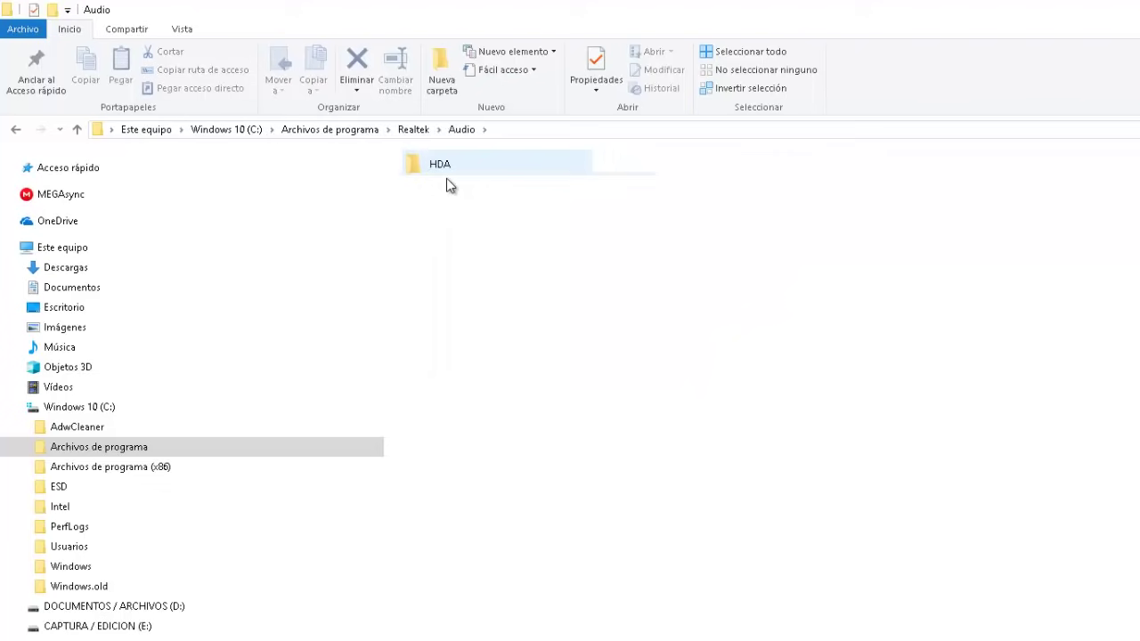
pyautogui.keyDown('ctrl'); pyautogui.scroll(4, 446, 178); pyautogui.keyUp('ctrl')
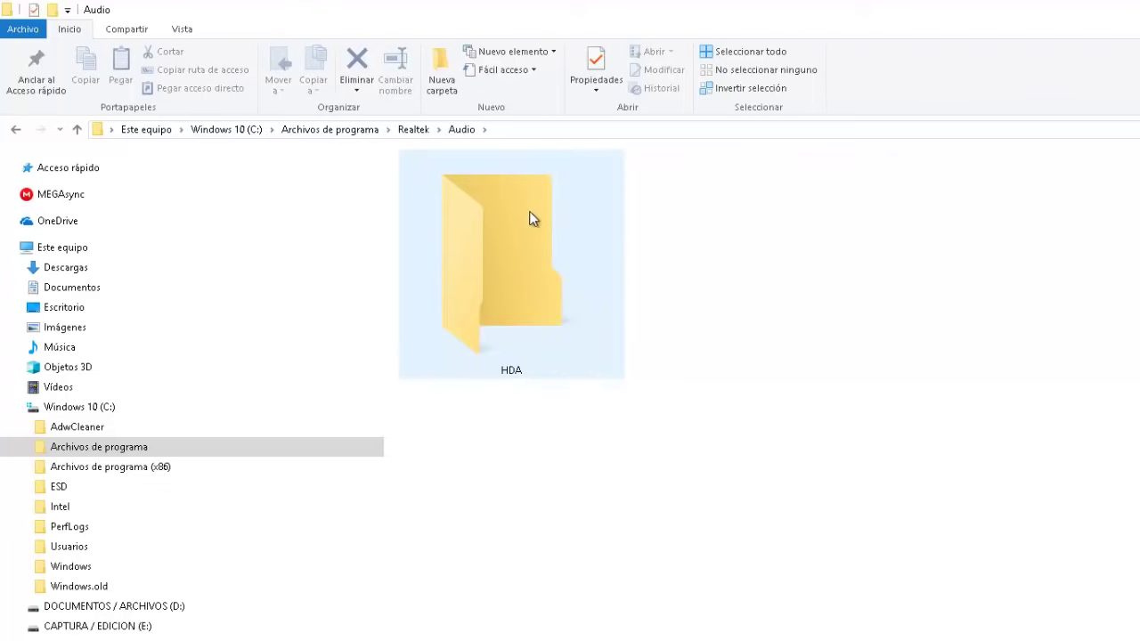
pyautogui.rightClick(509, 252)
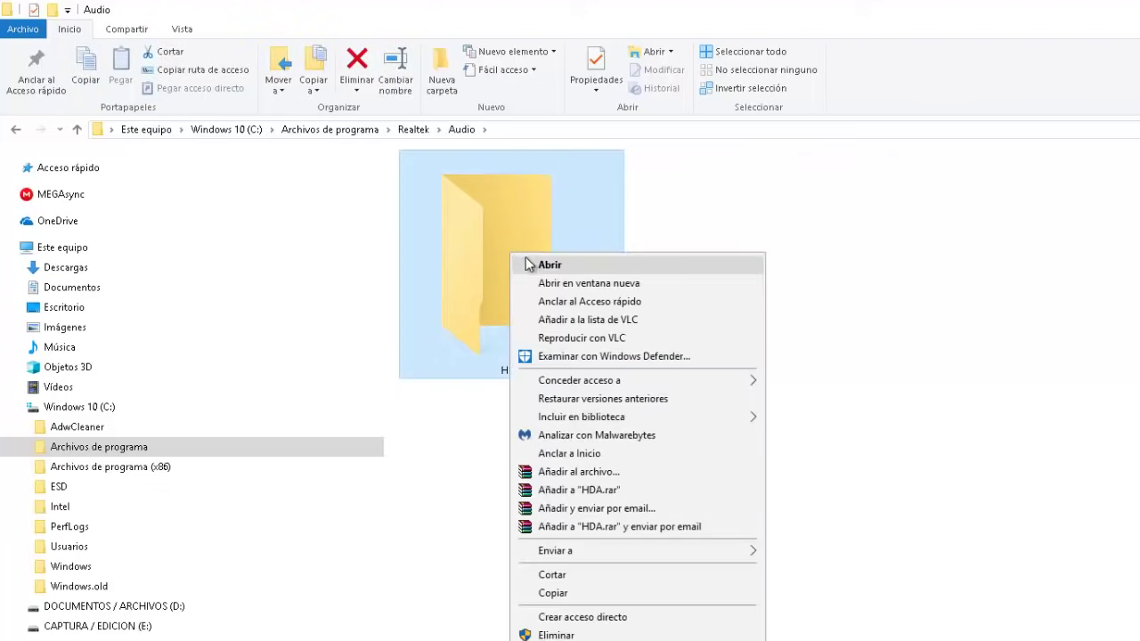
pyautogui.click(545, 264)
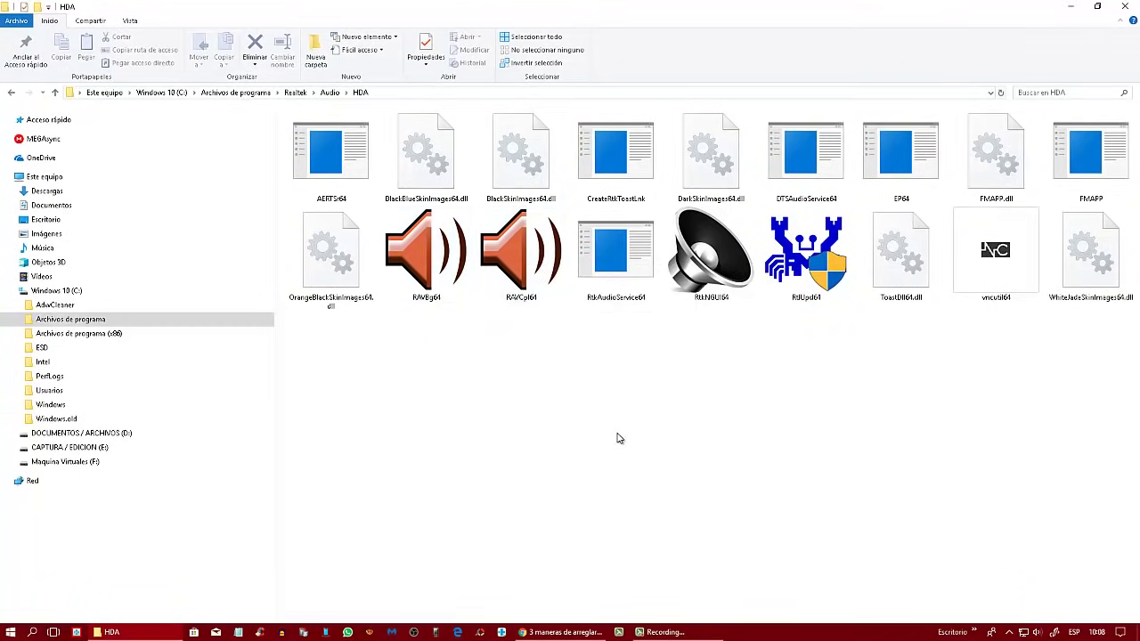
# Run RAVCpl64 from the HDA folder, check the notification-area icon option in its information dialog, and close the open windows.
pyautogui.doubleClick(516, 262)
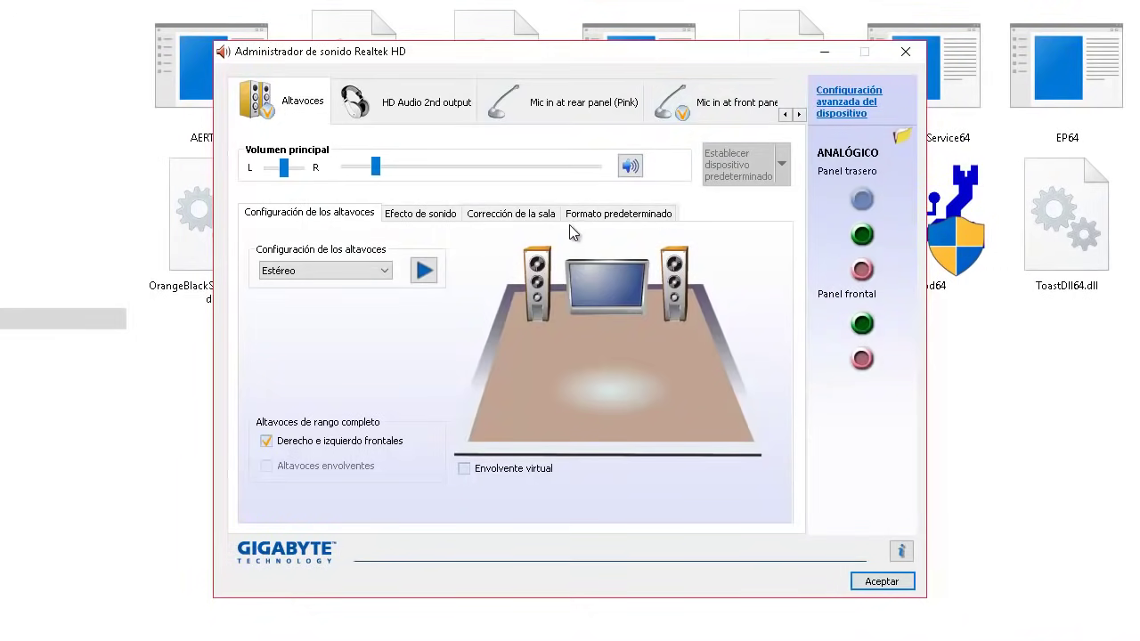
pyautogui.click(900, 551)
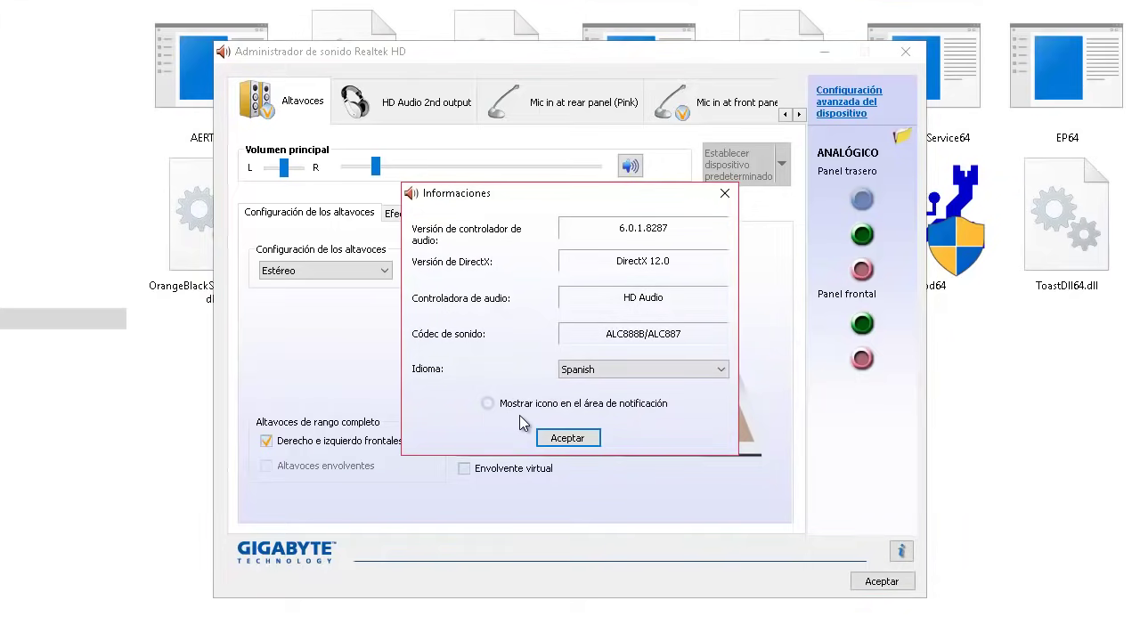
pyautogui.click(581, 440)
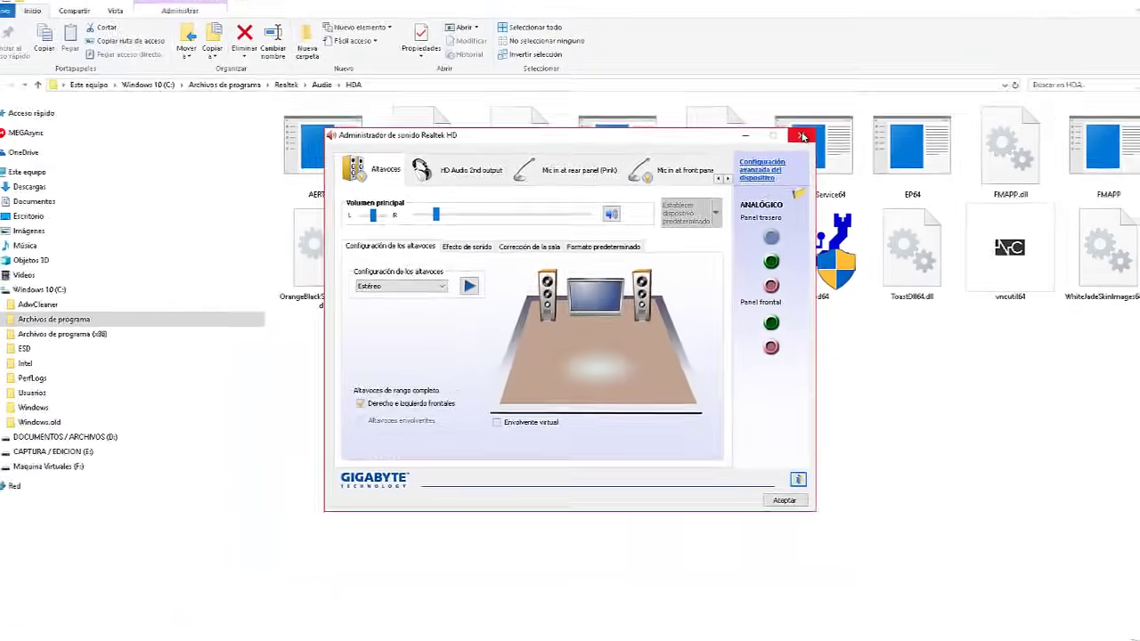
pyautogui.click(801, 136)
pyautogui.click(1129, 9)
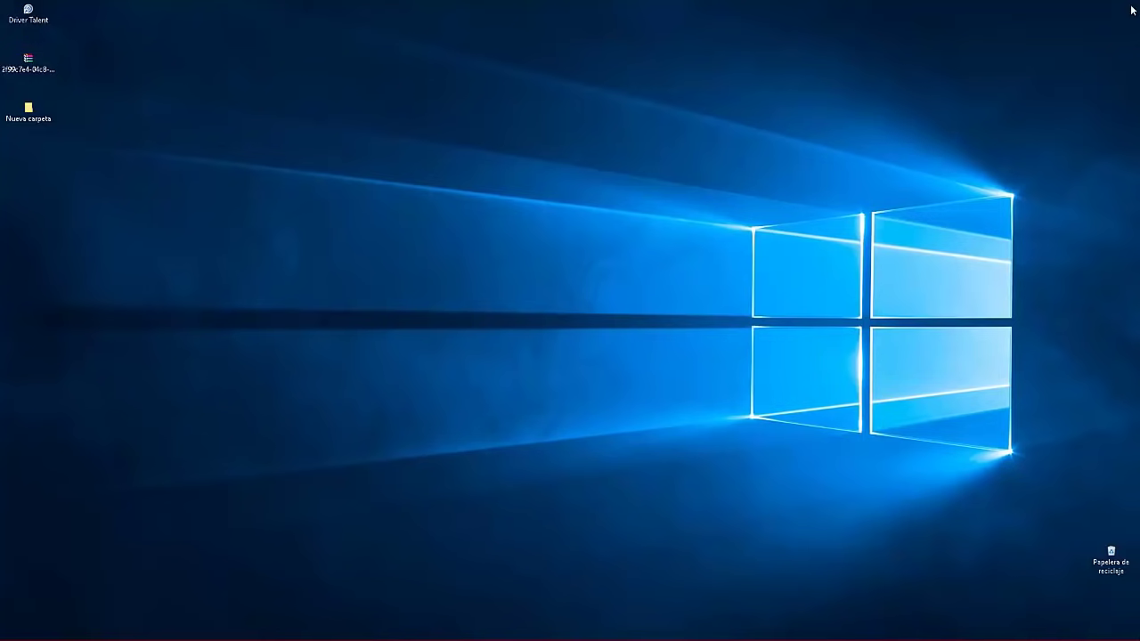
# Reopen the Realtek audio manager from the hidden notification icons and move its window up so it is fully in view.
pyautogui.moveTo(890, 638)
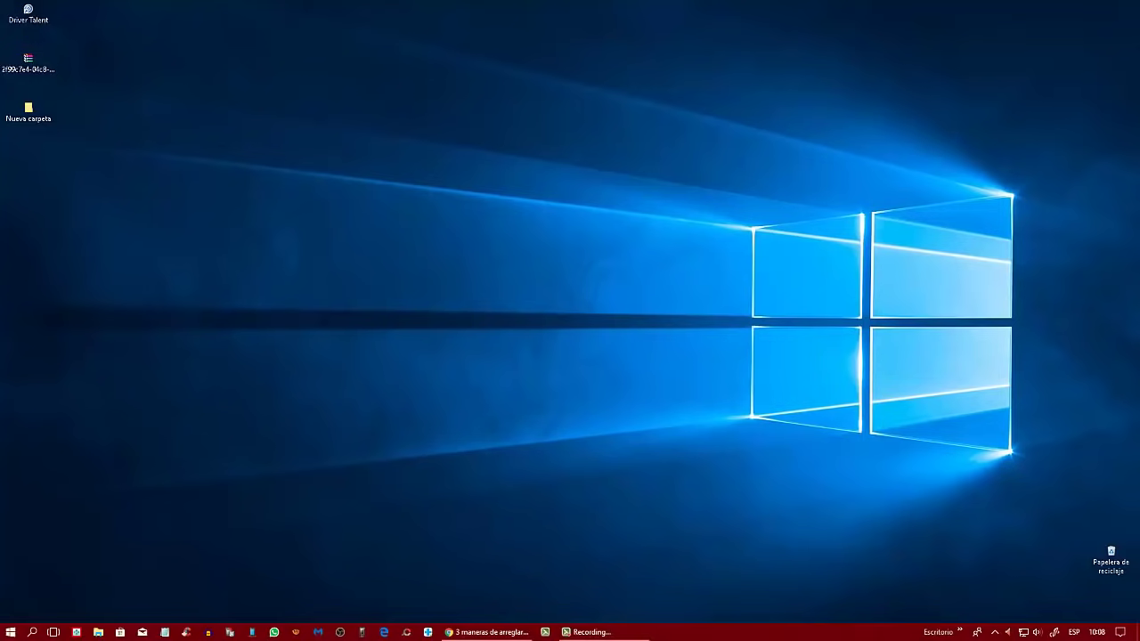
pyautogui.click(995, 632)
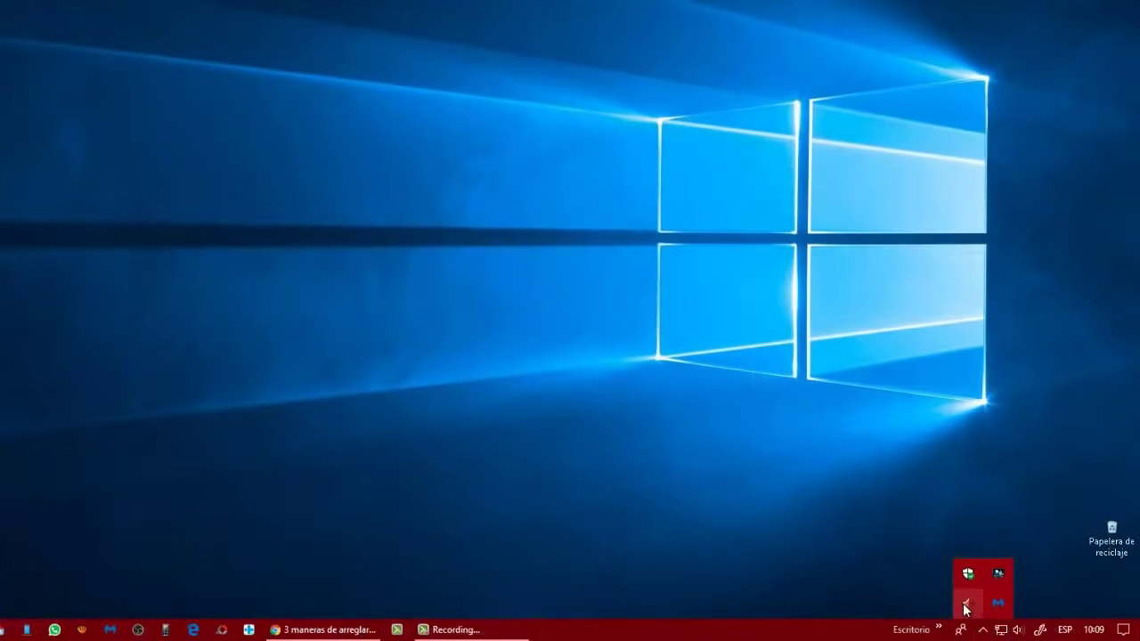
pyautogui.doubleClick(966, 606)
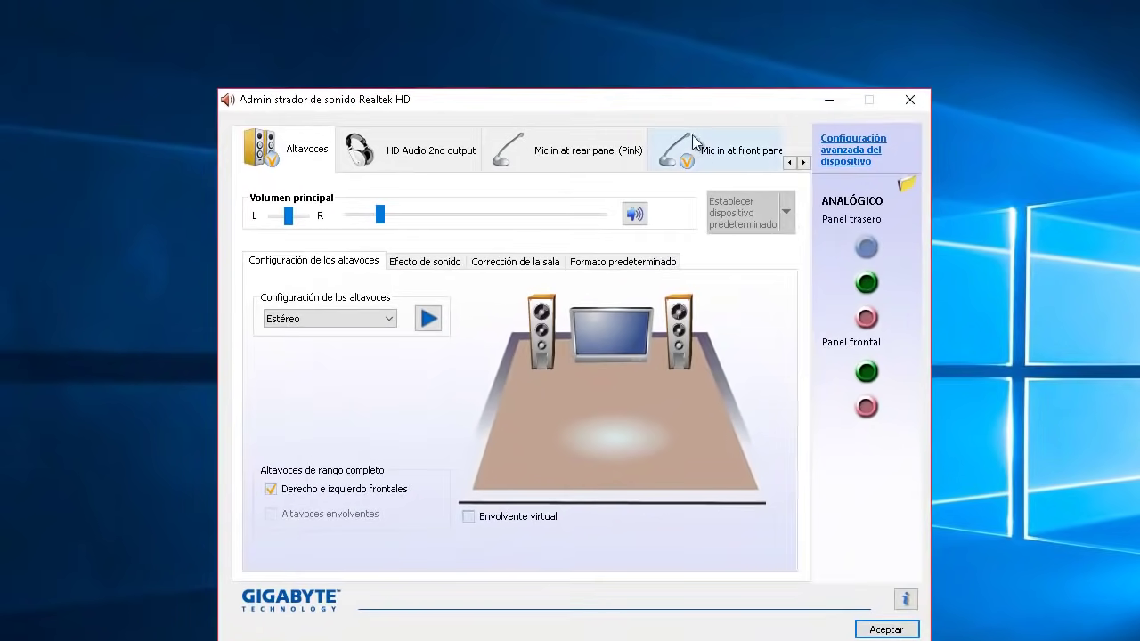
pyautogui.moveTo(644, 99); pyautogui.dragTo(639, 51)
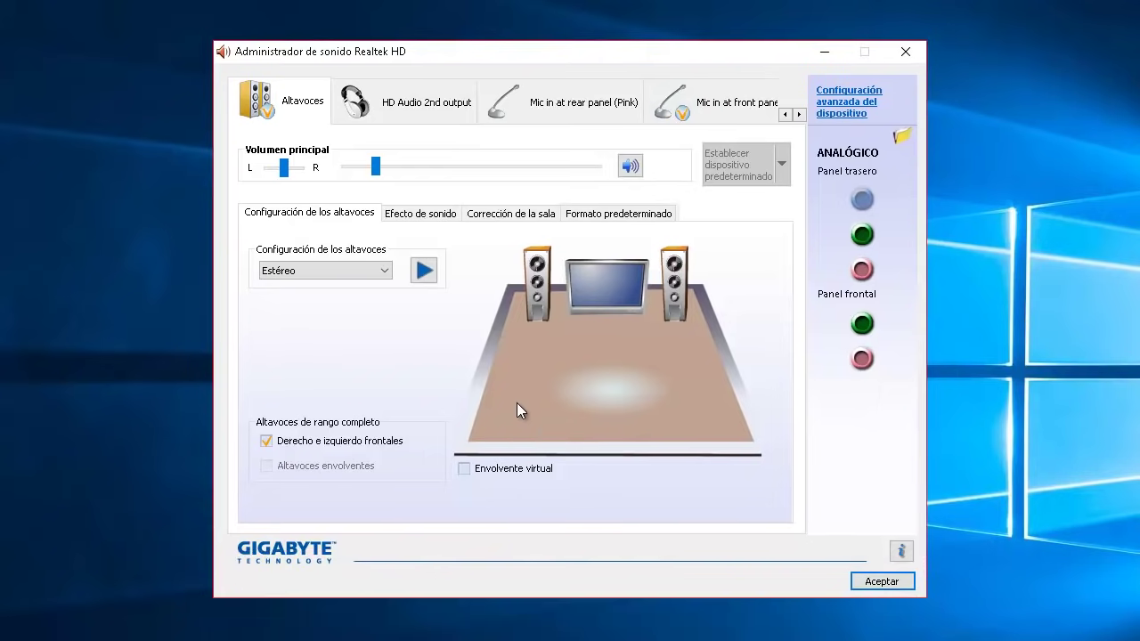
# Review the settings of the HD Audio 2nd output, rear panel microphone and front panel microphone, including the Forma del haz option.
pyautogui.click(384, 116)
pyautogui.click(541, 110)
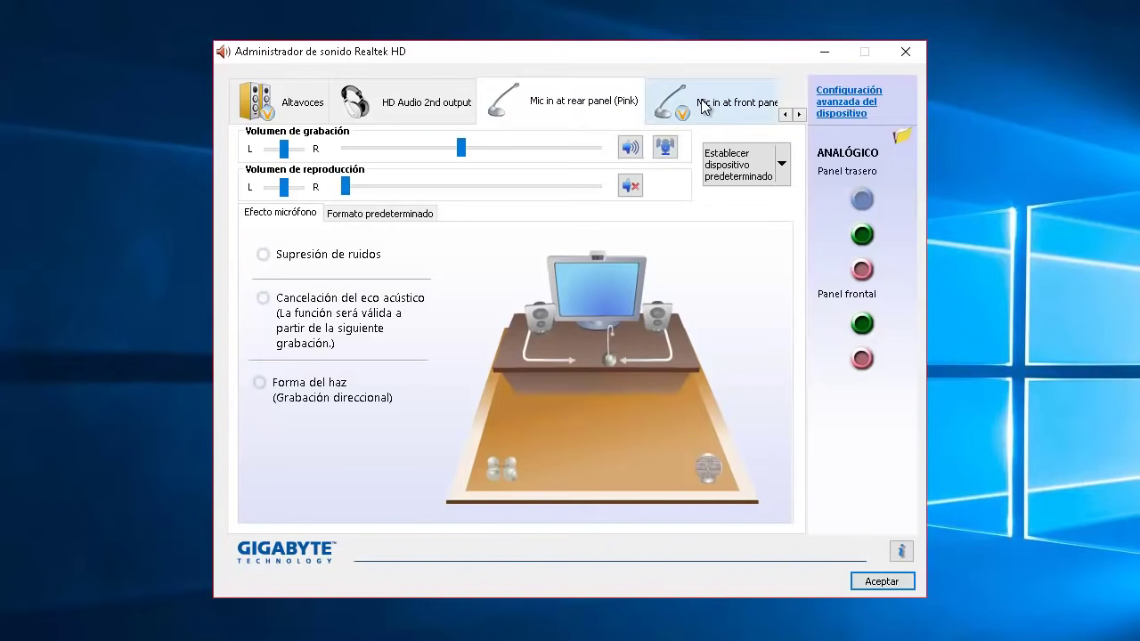
pyautogui.click(725, 99)
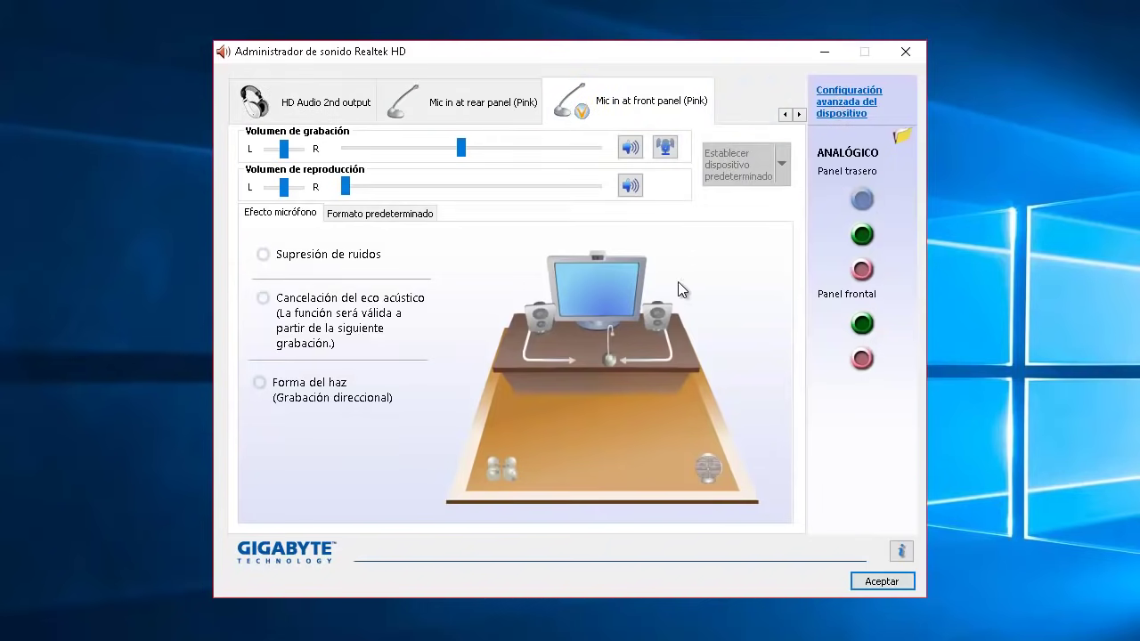
pyautogui.moveTo(317, 384)
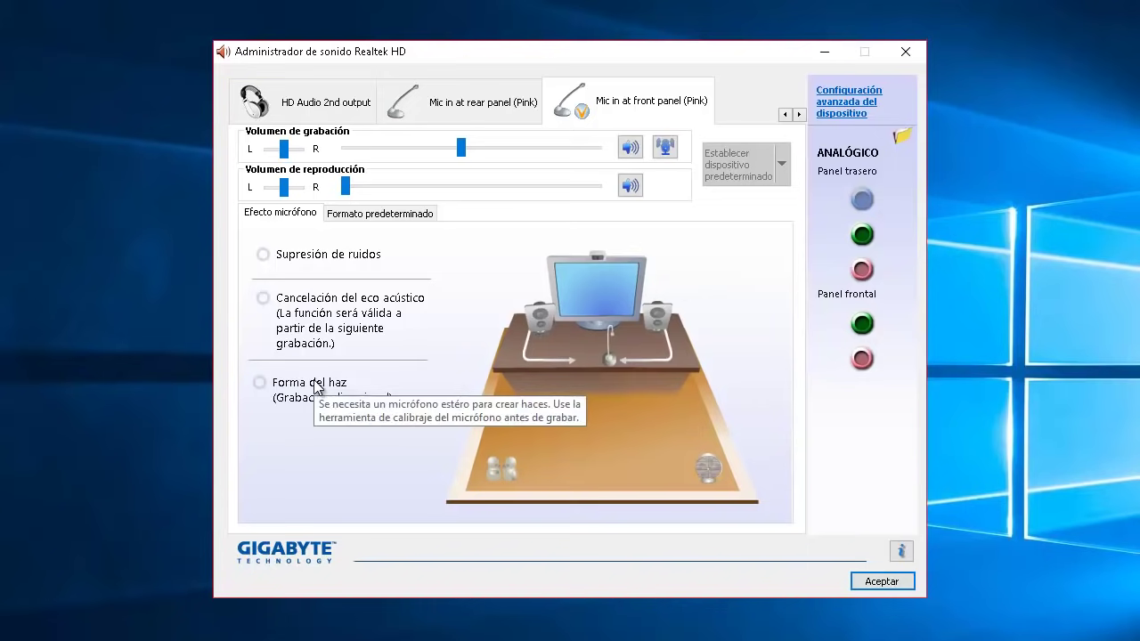